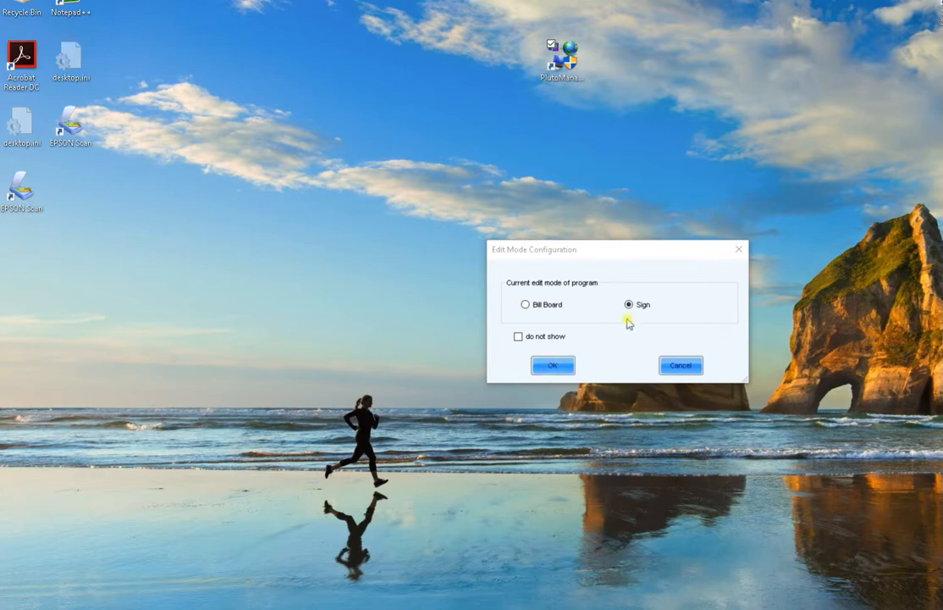
# - Start a new playlist in Sign edit mode and add three more text entries to it
pyautogui.click(553, 366)
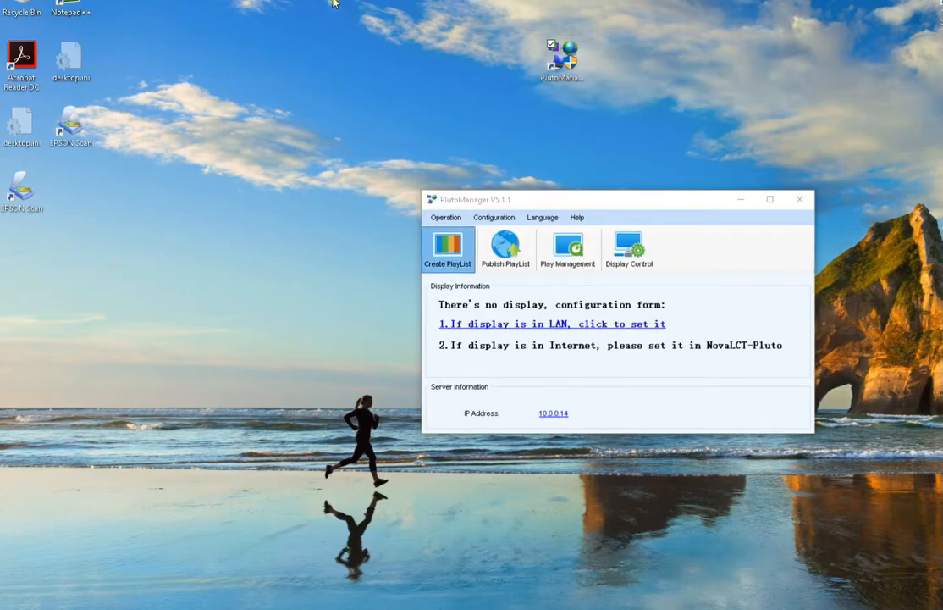
pyautogui.click(448, 248)
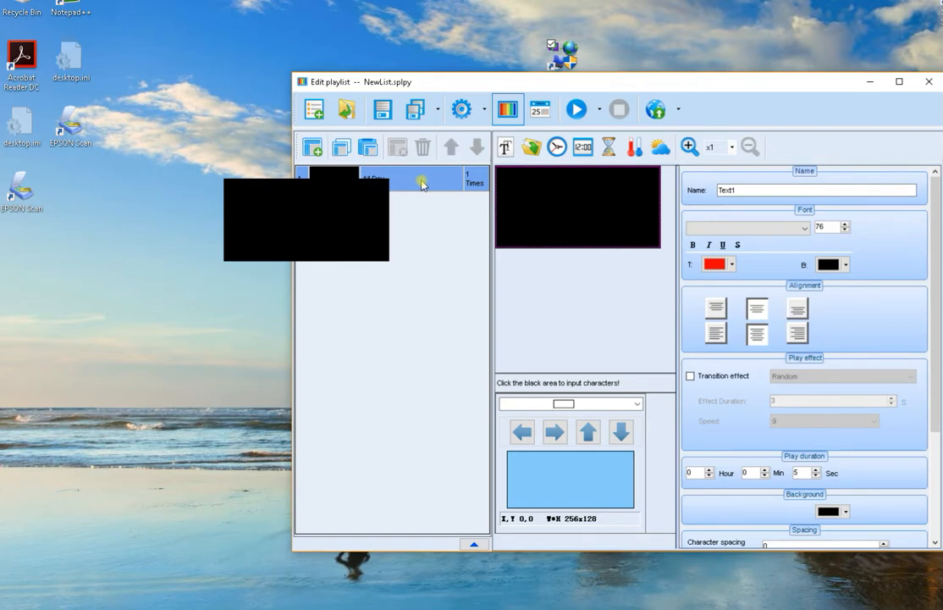
pyautogui.click(313, 149)
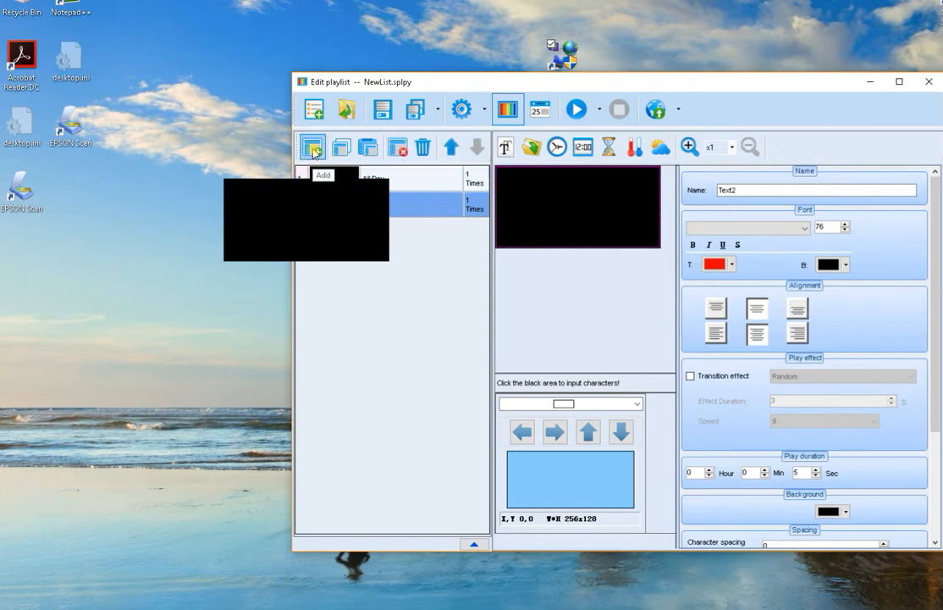
pyautogui.click(313, 149)
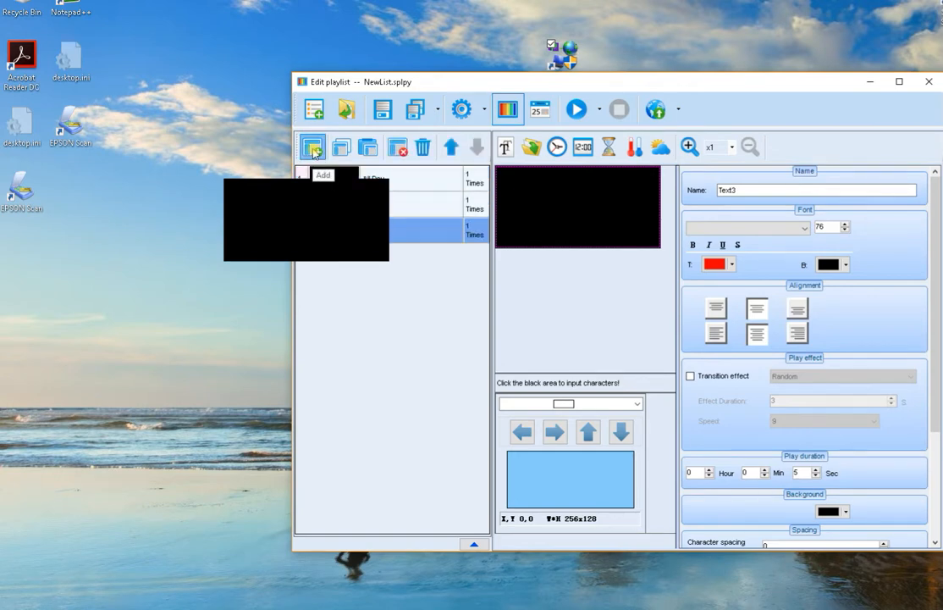
pyautogui.click(313, 149)
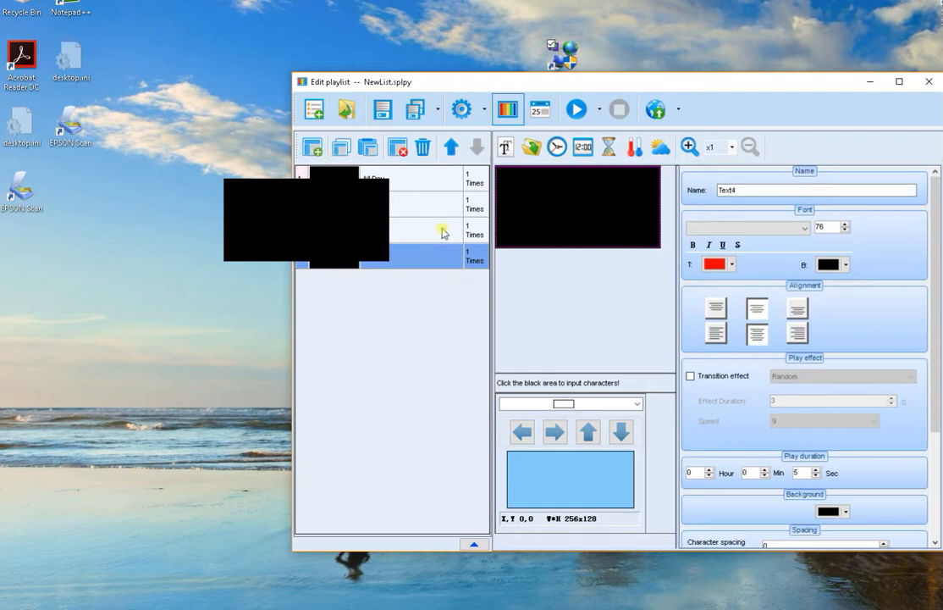
# - Move the Text4 entry up to the top of the playlist and move Text1 back above it
pyautogui.click(448, 150)
pyautogui.click(448, 150)
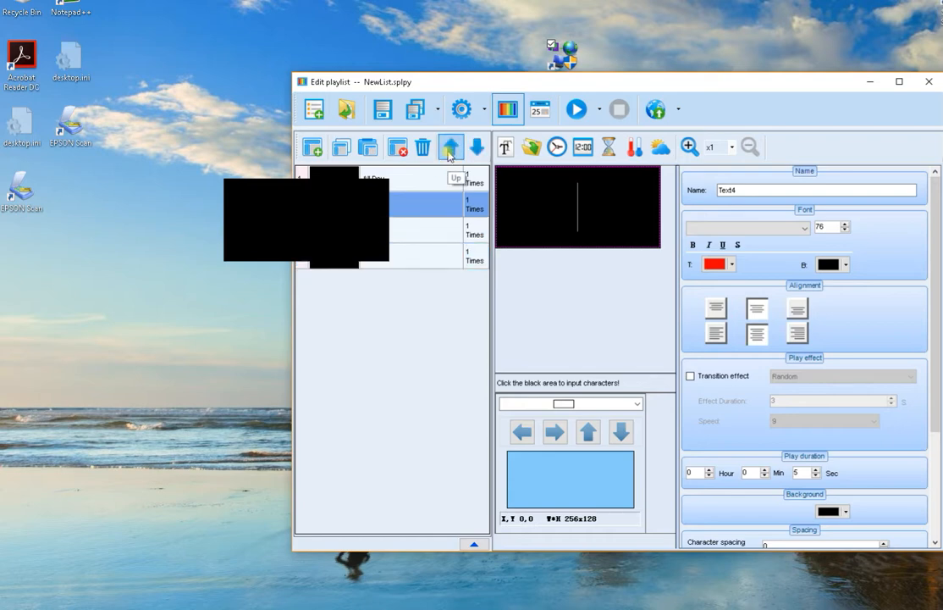
pyautogui.click(448, 150)
pyautogui.click(446, 201)
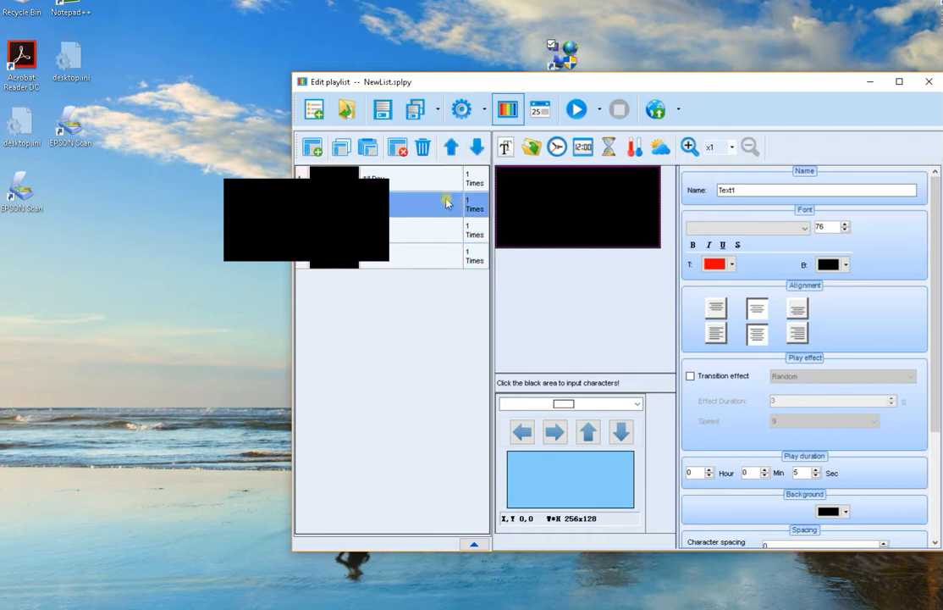
pyautogui.click(449, 147)
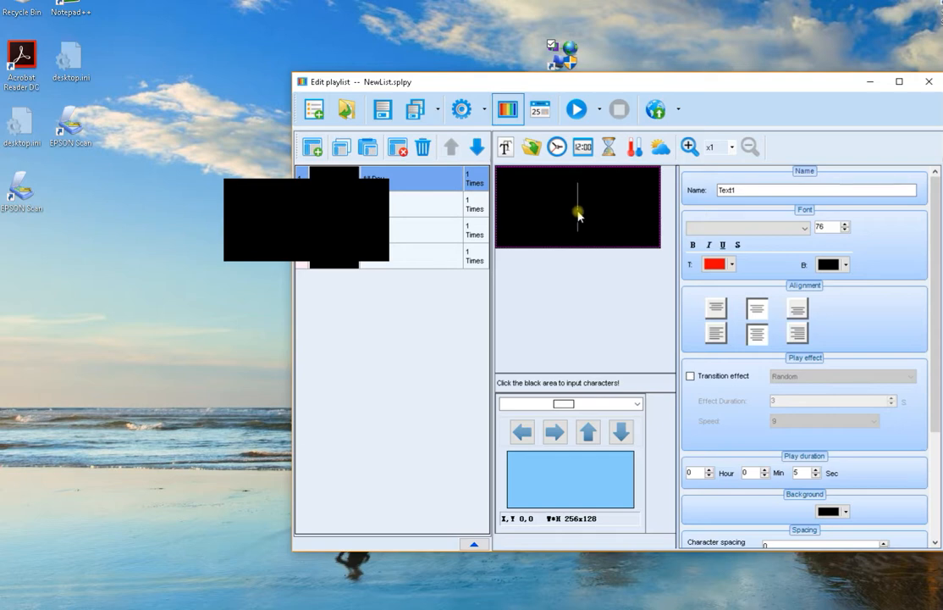
# - Enter "Ask us" as the Text1 message and set its font size to 20
pyautogui.write('A')
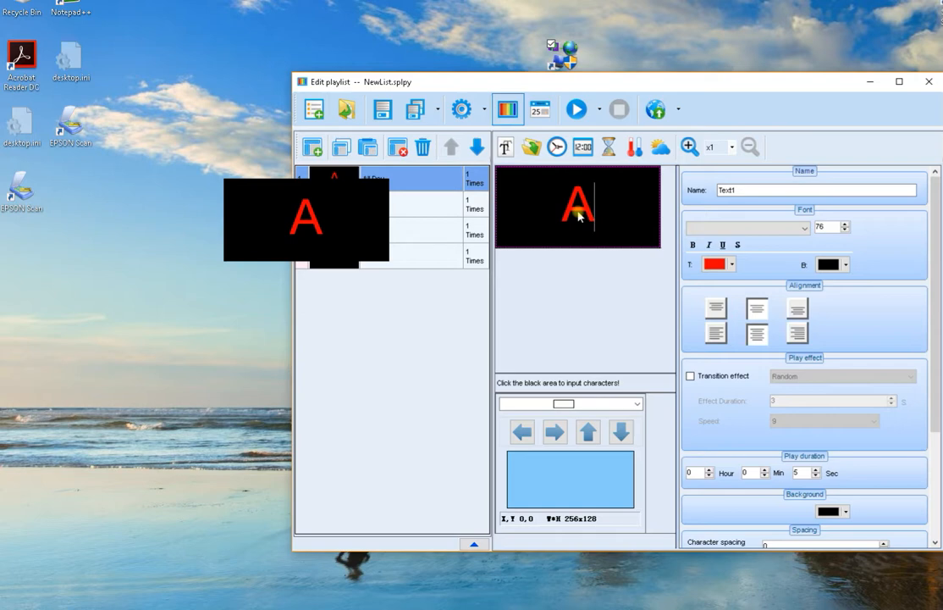
pyautogui.write('sk us')
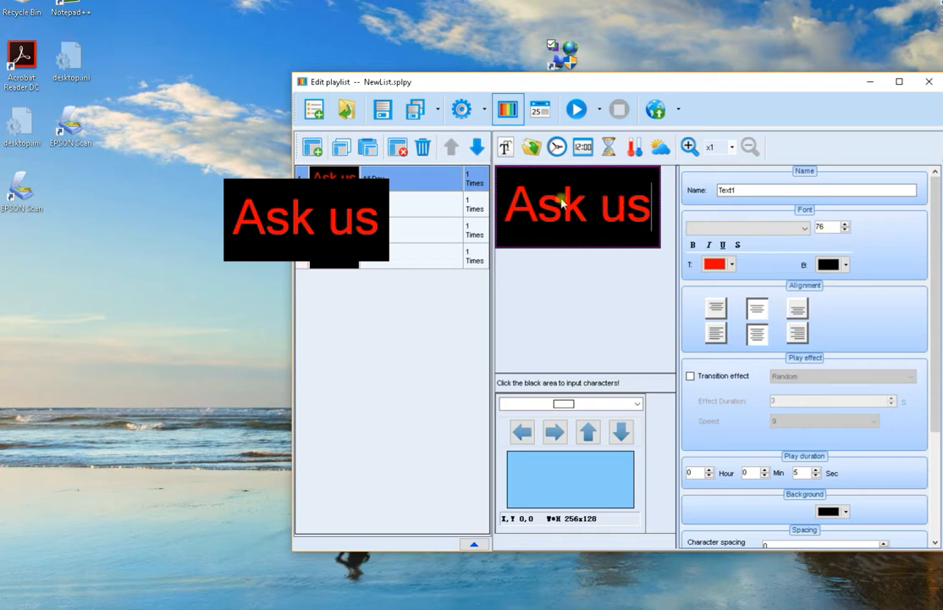
pyautogui.moveTo(521, 210); pyautogui.dragTo(656, 220)
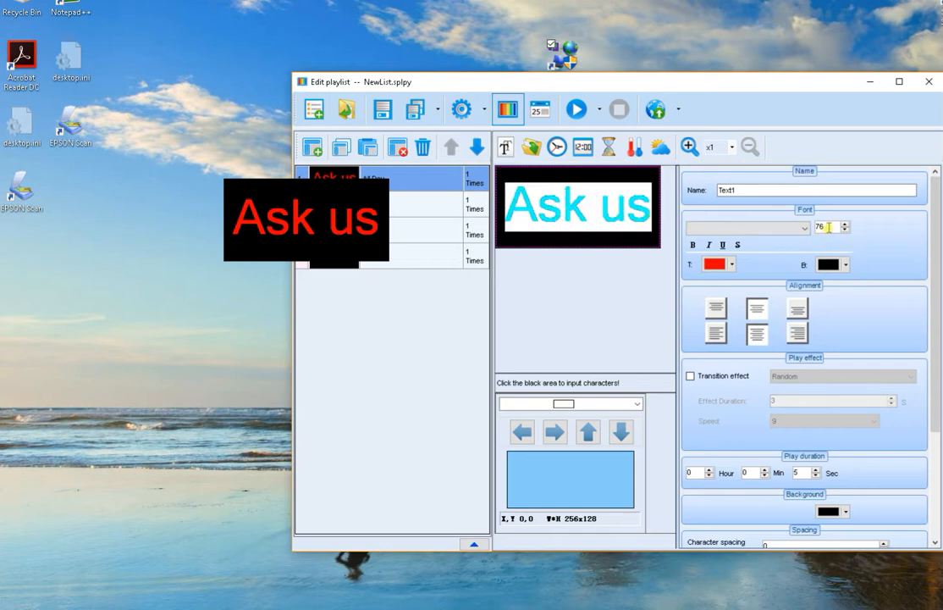
pyautogui.write('20')
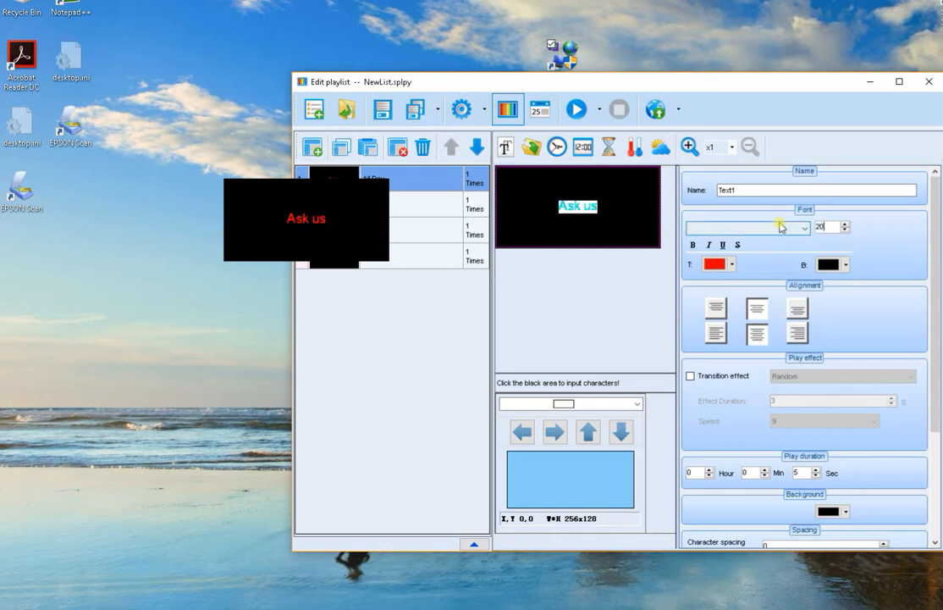
# - Extend the message to "Ask us about our" and add "Education Touch Tables" on a second line
pyautogui.click(572, 206)
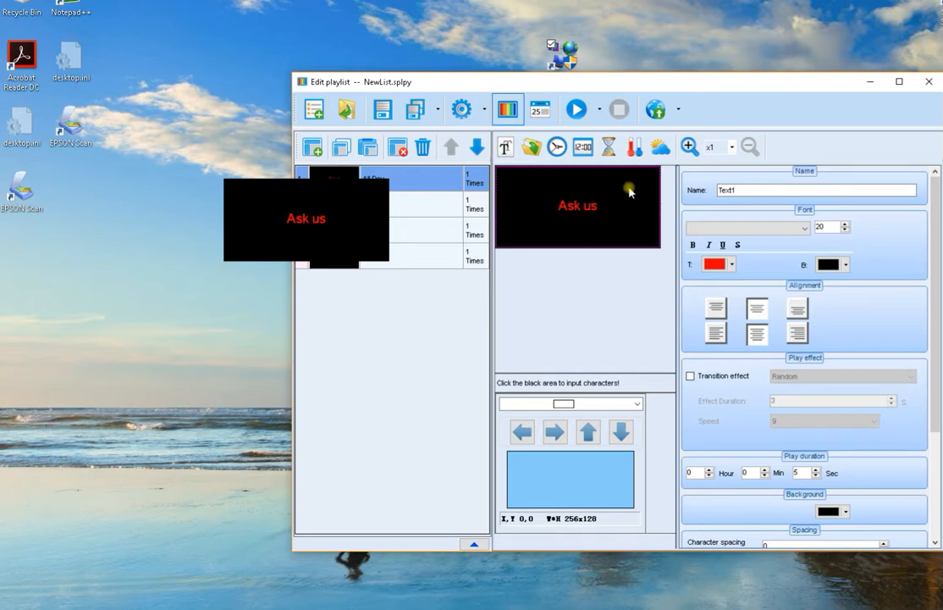
pyautogui.write('about our')
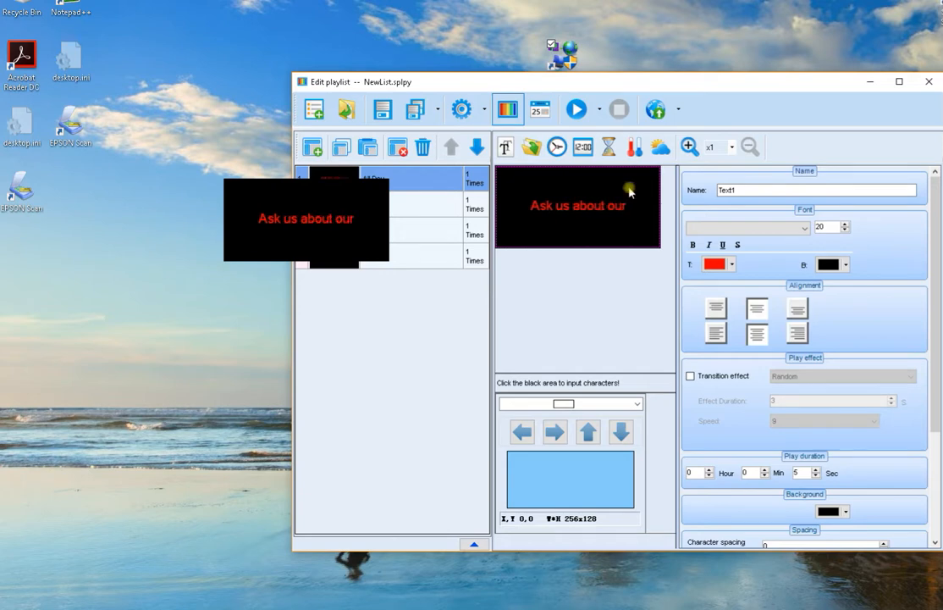
pyautogui.press('Return')
pyautogui.write('Educa')
pyautogui.write('tion To')
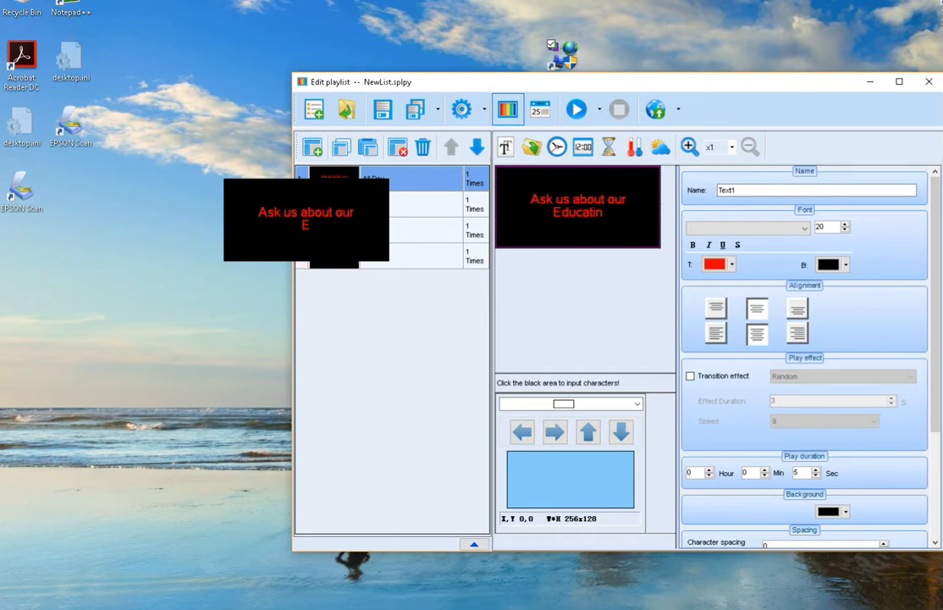
pyautogui.write('uch Tables')
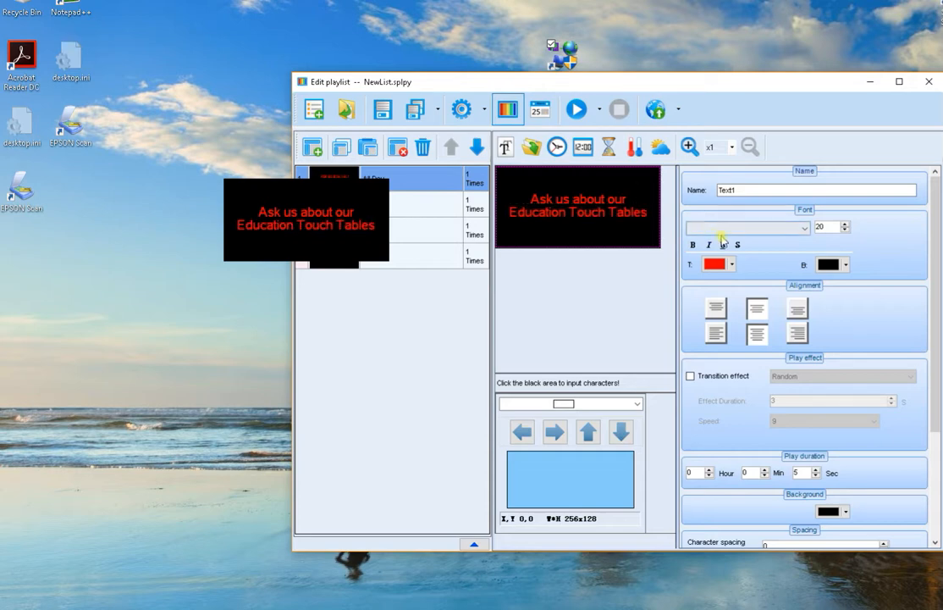
# - Set the font of the whole two-line message to Arial
pyautogui.click(722, 228)
pyautogui.click(631, 221)
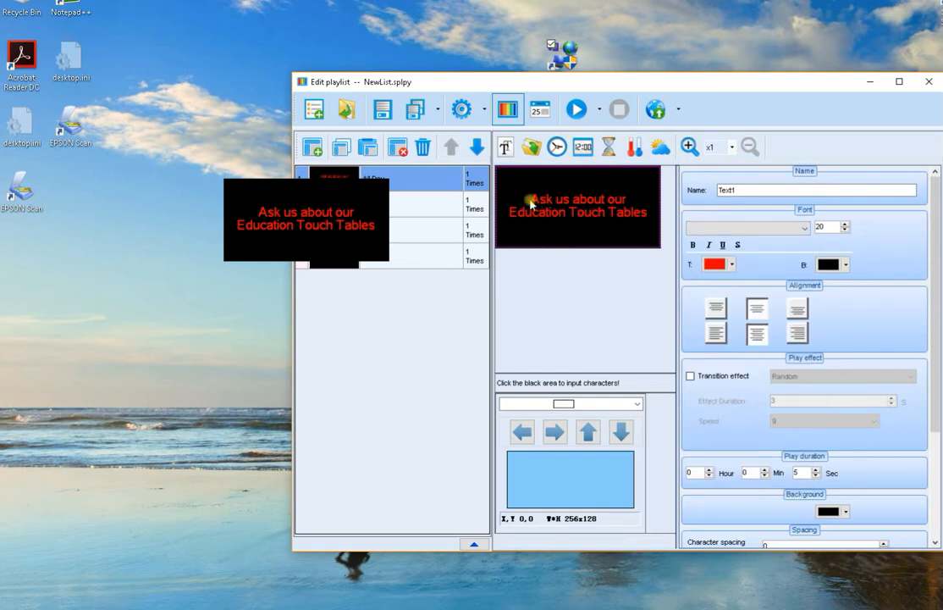
pyautogui.moveTo(537, 202); pyautogui.dragTo(643, 216)
pyautogui.click(560, 200)
pyautogui.moveTo(526, 197); pyautogui.dragTo(650, 216)
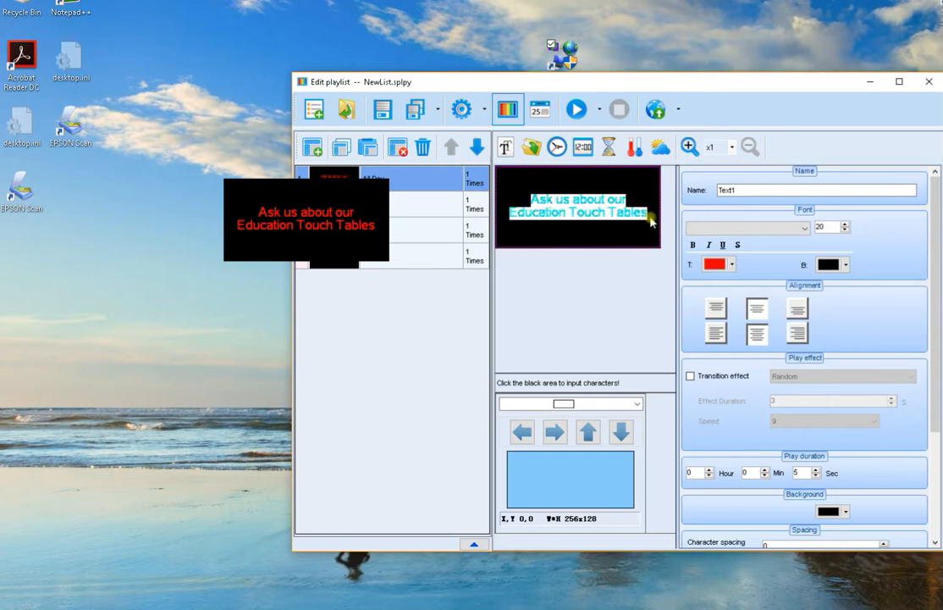
pyautogui.click(717, 228)
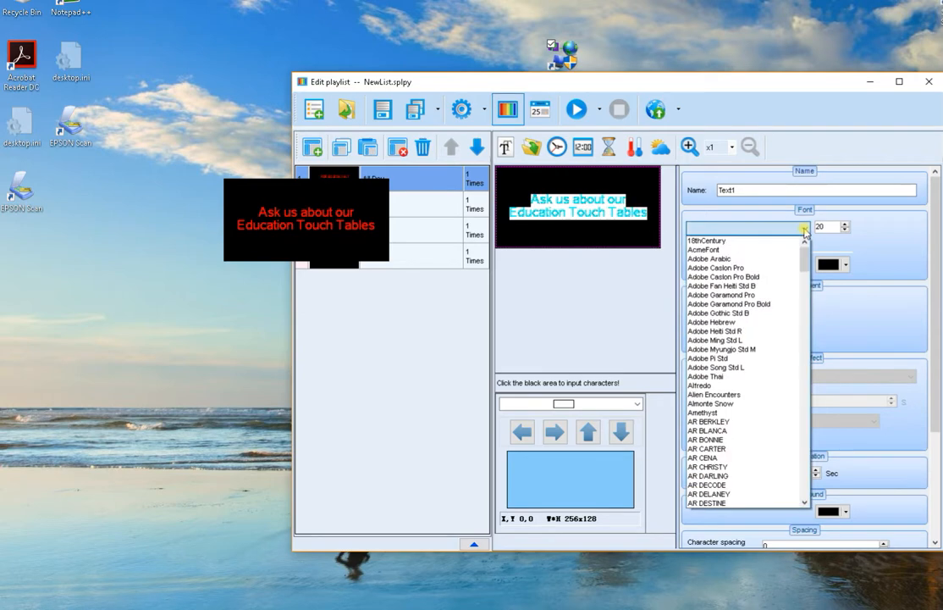
pyautogui.scroll(-5, 716, 401)
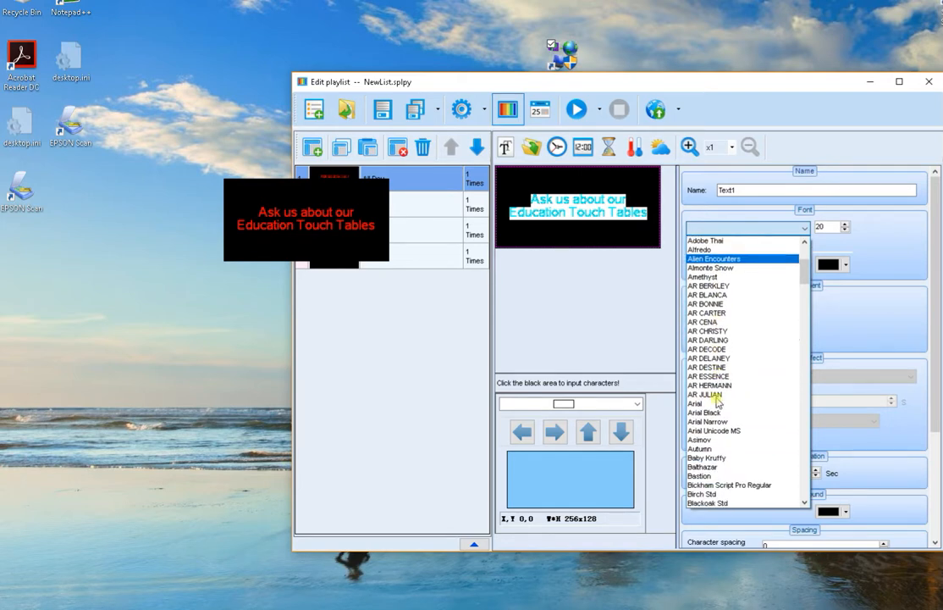
pyautogui.click(716, 404)
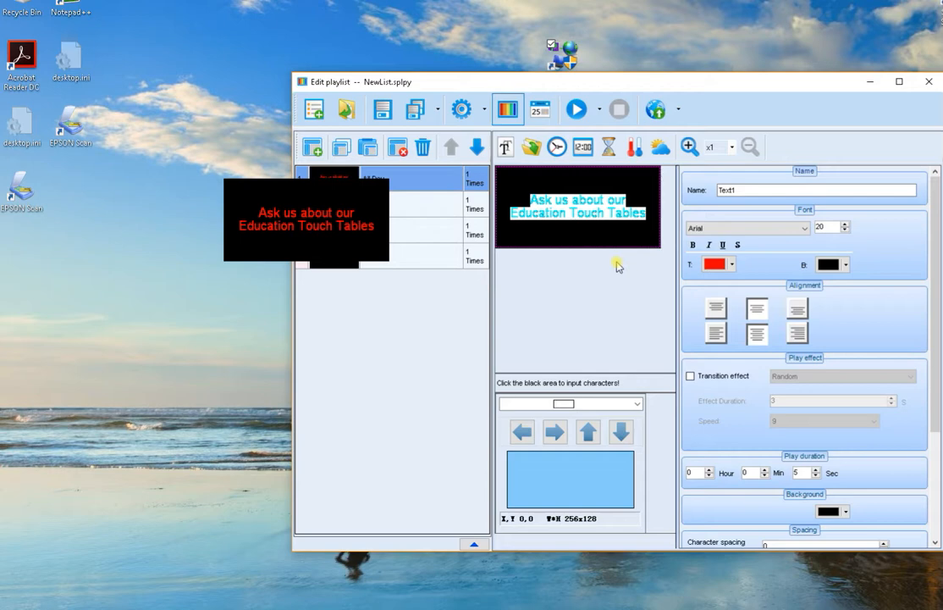
# - Change the text colour of the two-line message to light green
pyautogui.click(732, 264)
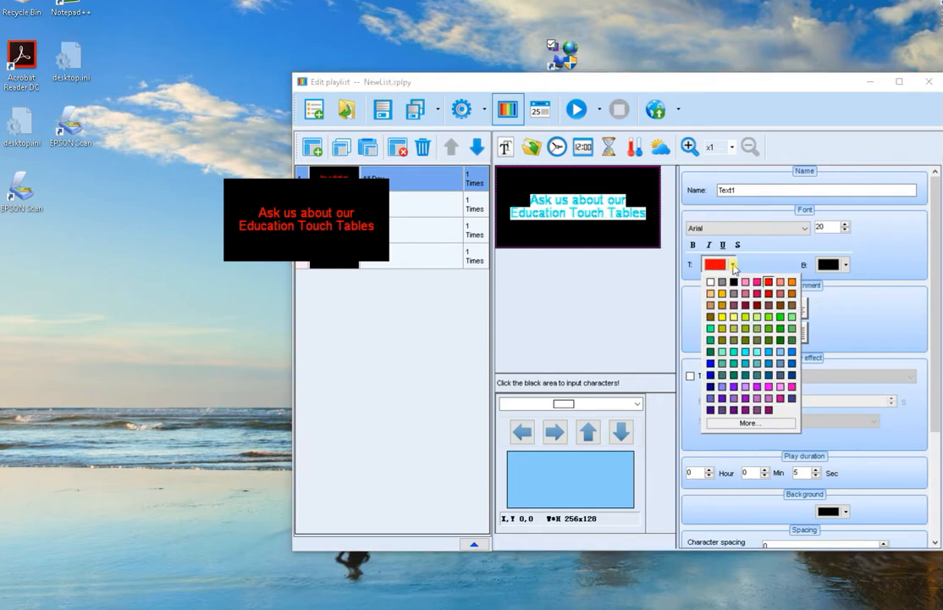
pyautogui.click(769, 317)
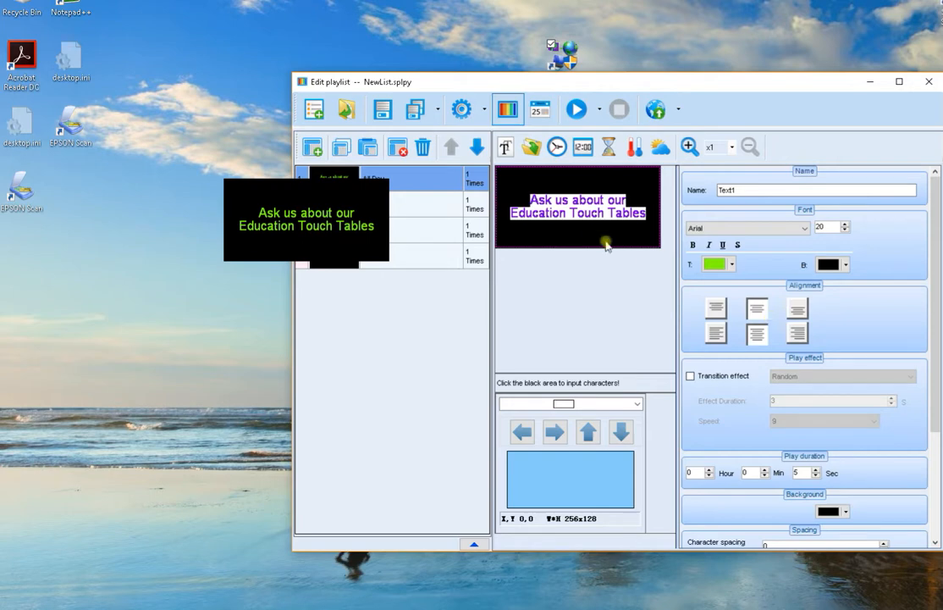
pyautogui.click(576, 211)
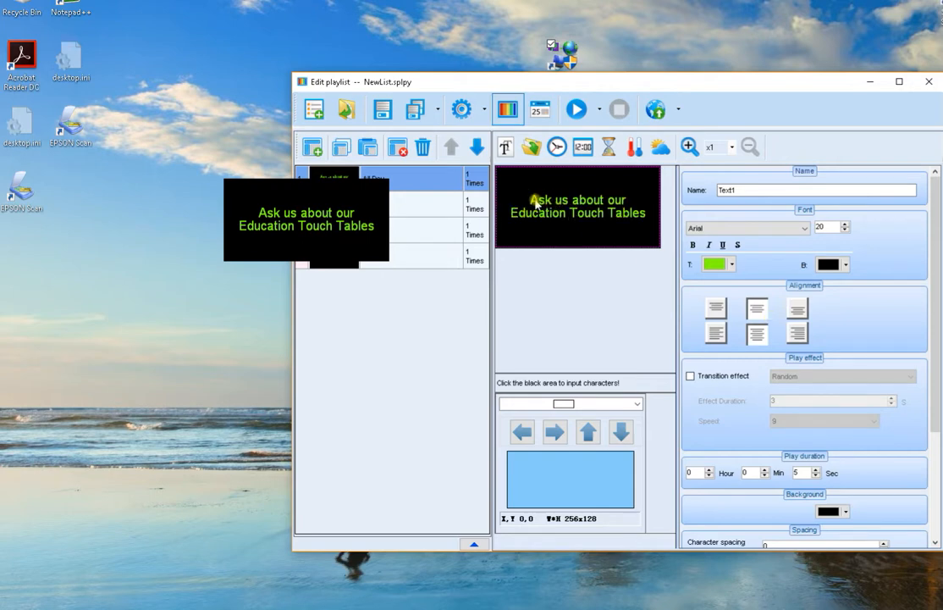
# - Set the line spacing of the two-line message to 10 pixels
pyautogui.moveTo(532, 200); pyautogui.dragTo(666, 238)
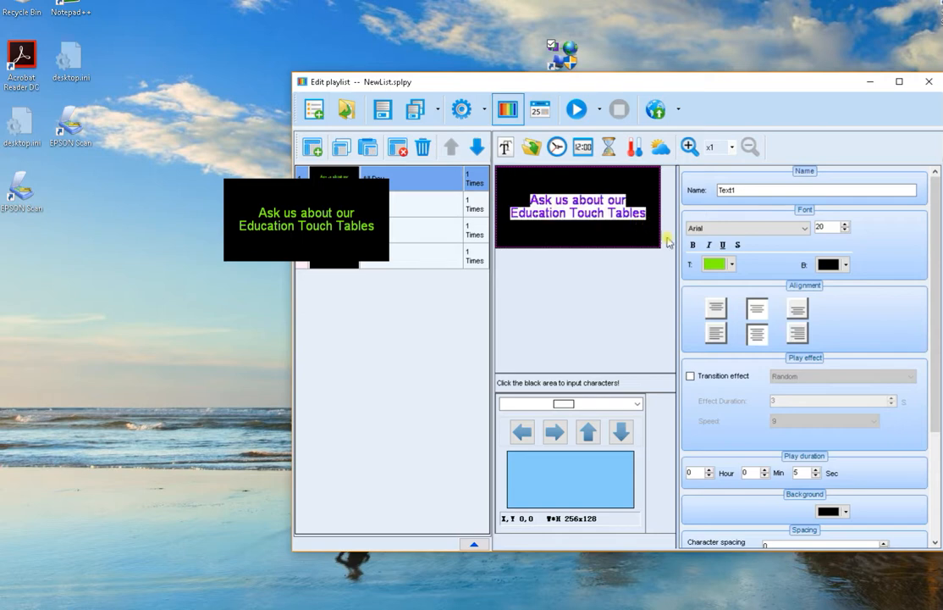
pyautogui.scroll(-3, 777, 424)
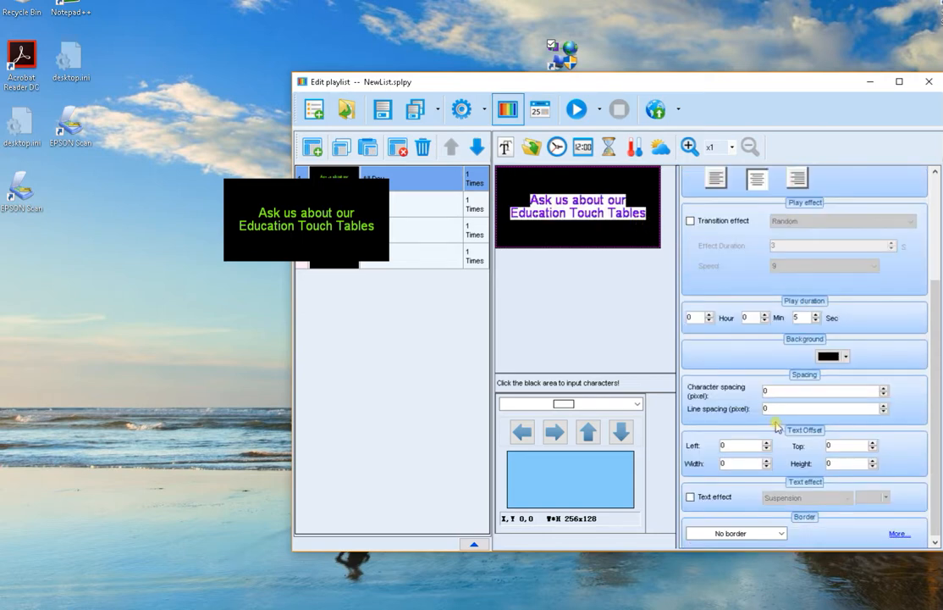
pyautogui.click(783, 410)
pyautogui.write('10')
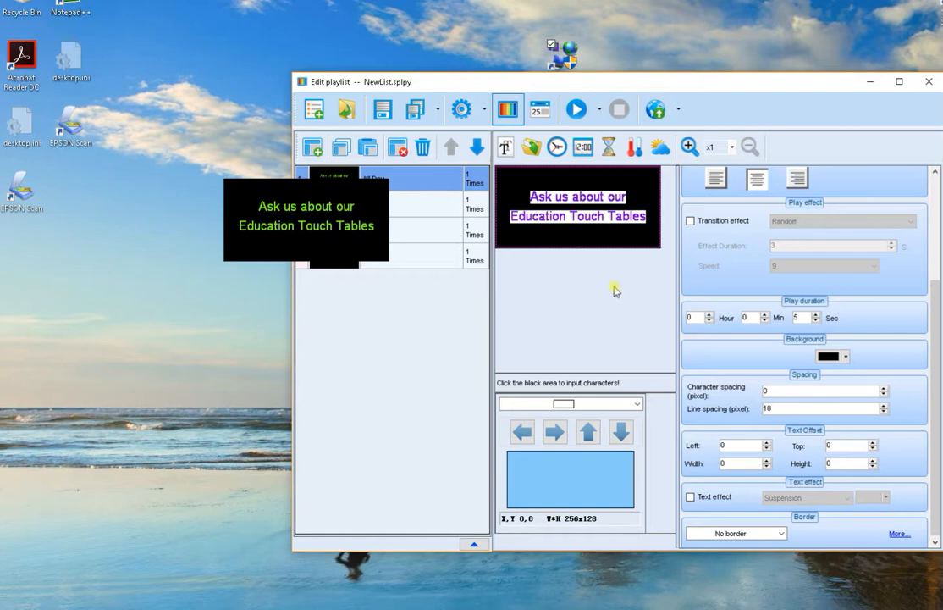
pyautogui.click(265, 2)
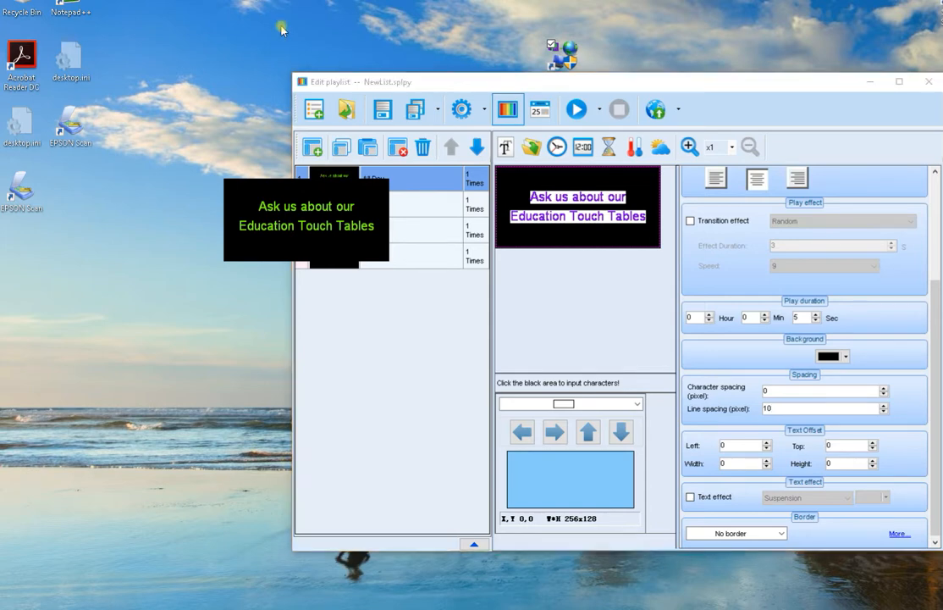
# - Move the "Ask us about our Education Touch Tables" entry down to the end of the playlist
pyautogui.click(477, 150)
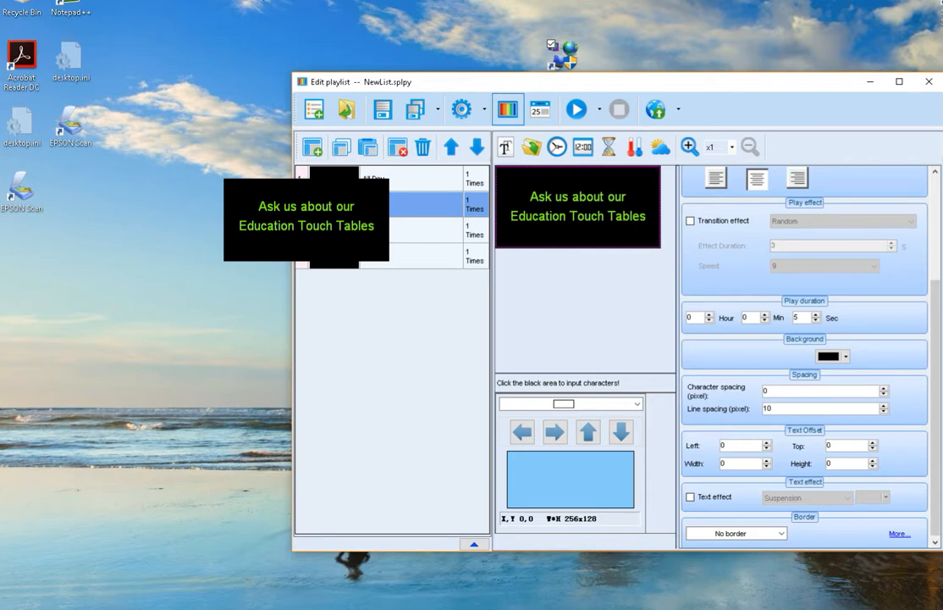
pyautogui.click(476, 145)
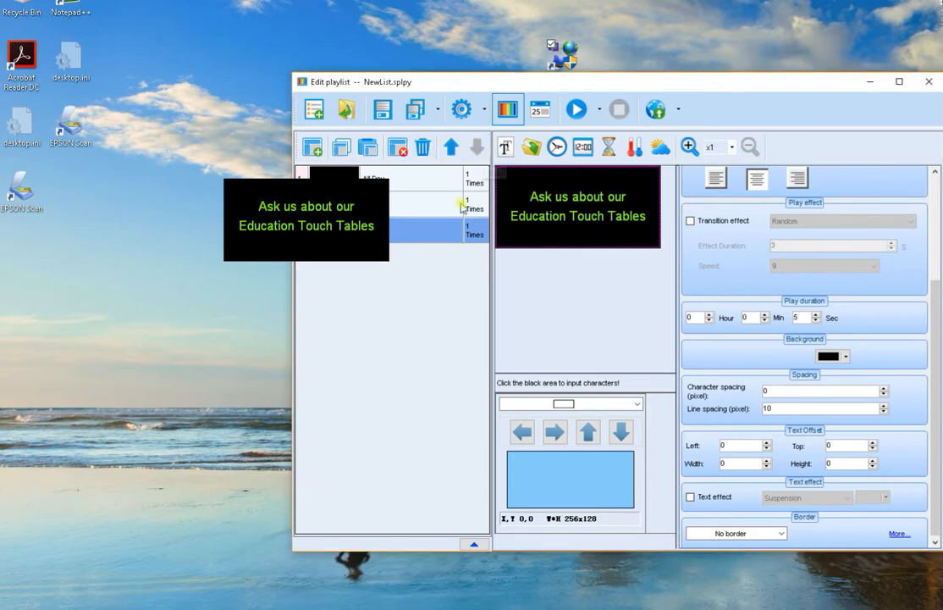
# - Insert the image Education Touch Screen Table.jpg from the Video tutorial folder into the last playlist entry
pyautogui.click(530, 149)
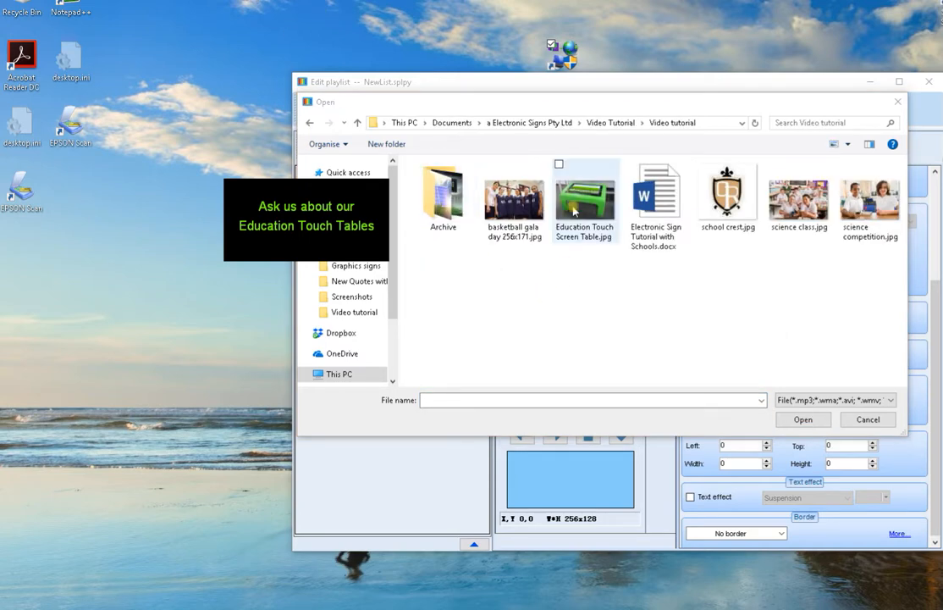
pyautogui.click(573, 209)
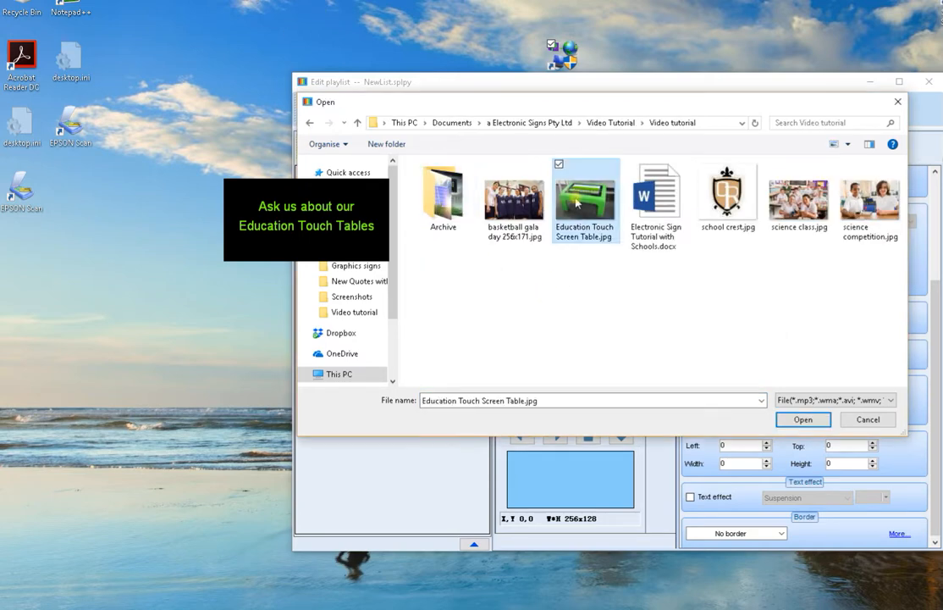
pyautogui.click(794, 419)
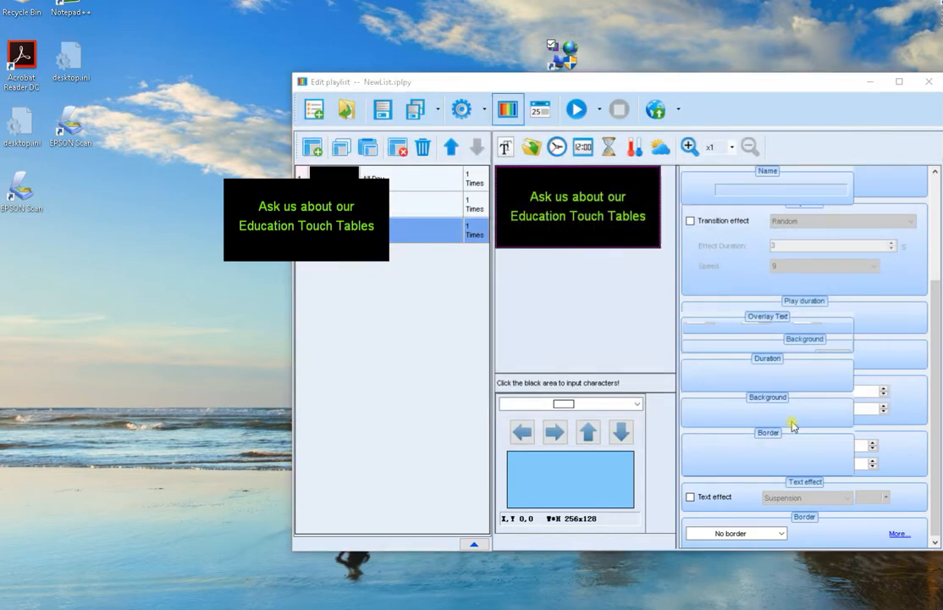
pyautogui.click(384, 109)
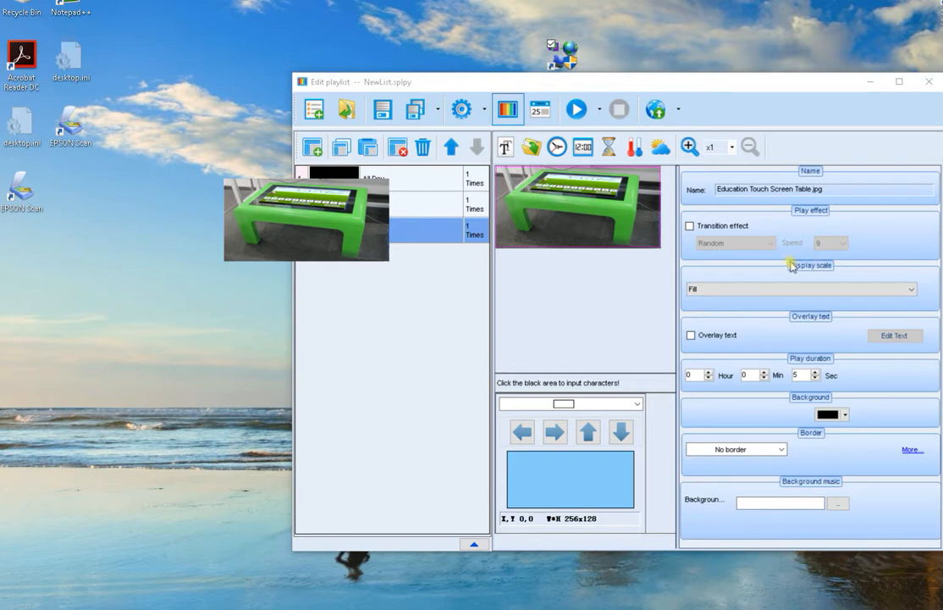
# - Set the display scale of the Education Touch Screen Table image to Original scale
pyautogui.click(777, 288)
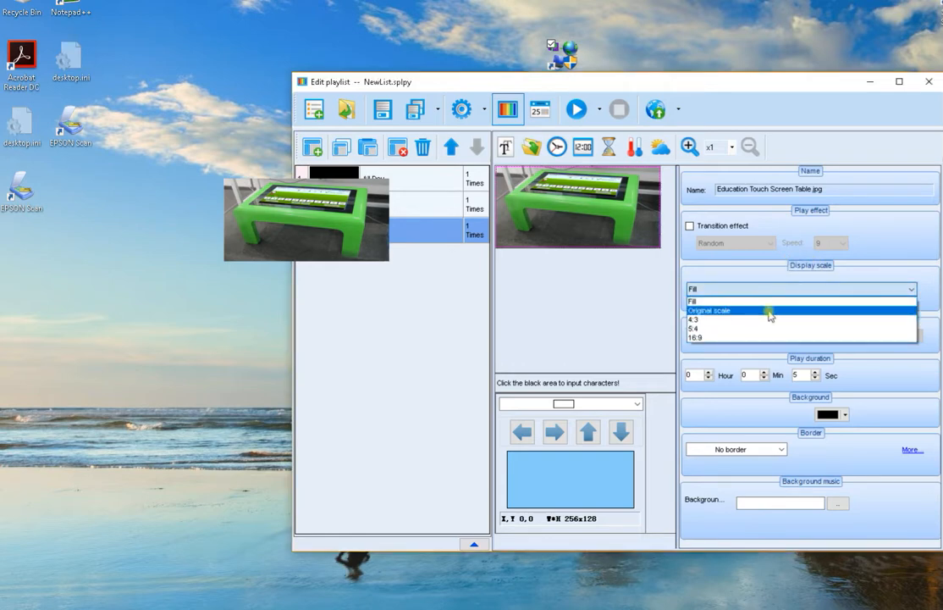
pyautogui.click(768, 310)
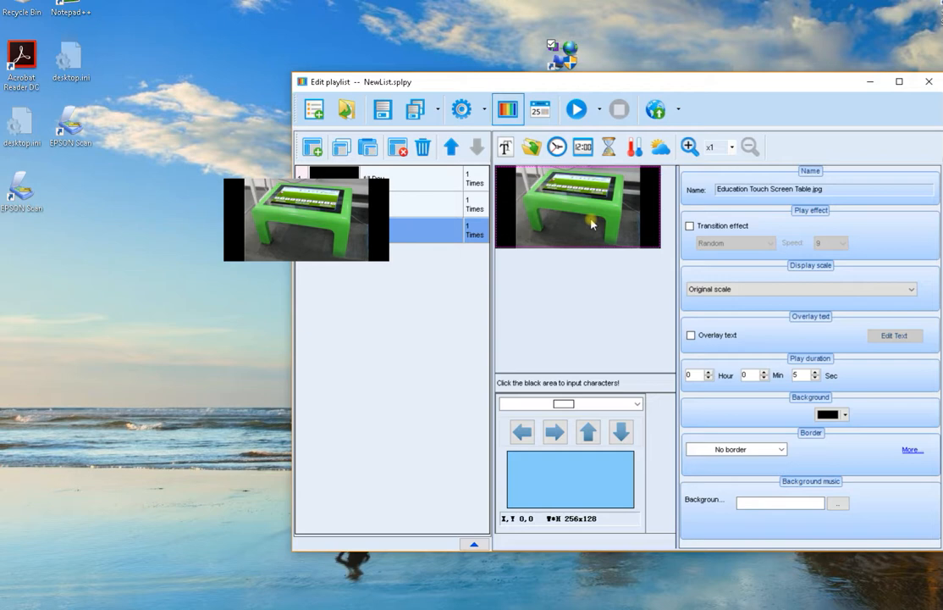
pyautogui.click(245, 1)
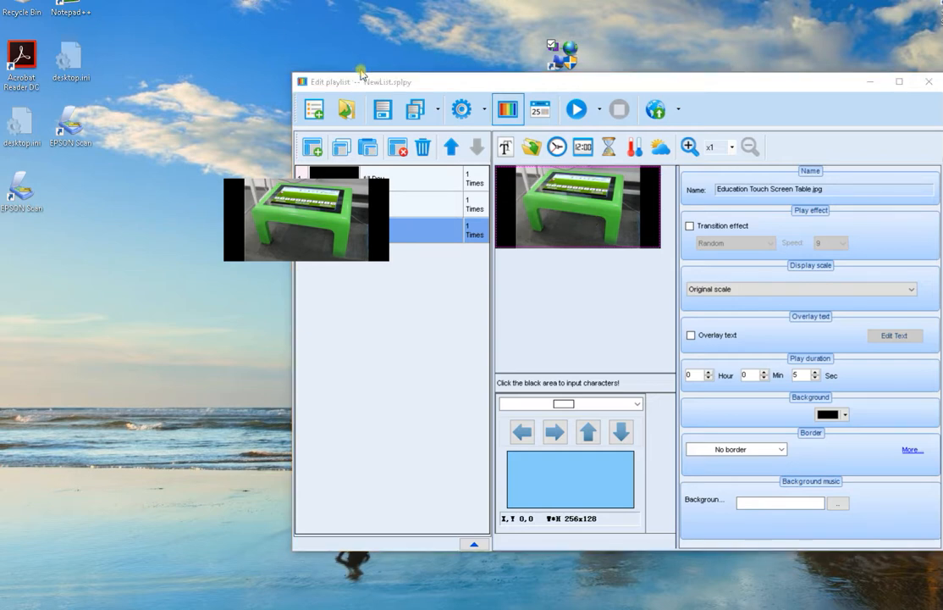
# - Enable overlay text on the touch table image and enter "Develop teamwork with technology" on two lines
pyautogui.click(691, 335)
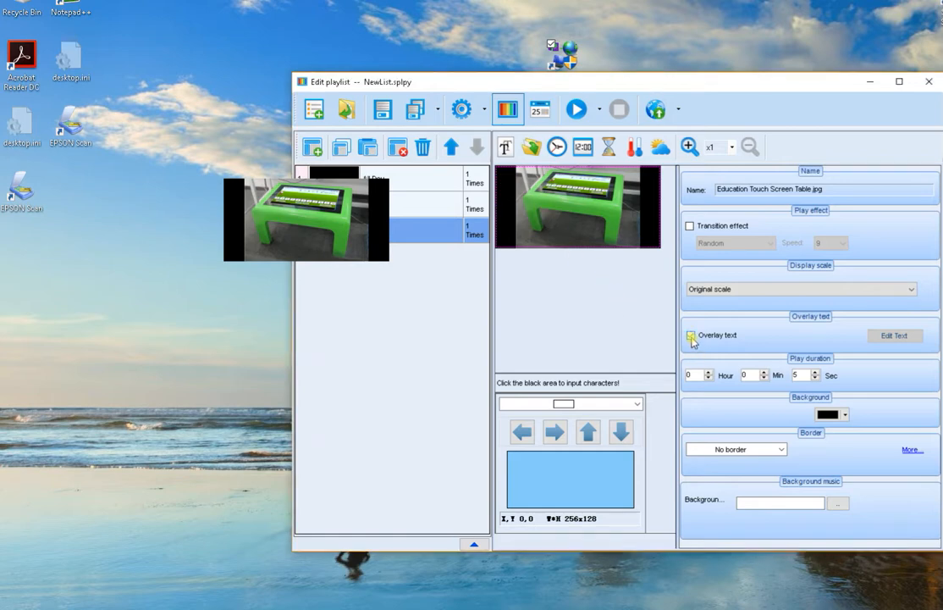
pyautogui.click(899, 337)
pyautogui.click(608, 342)
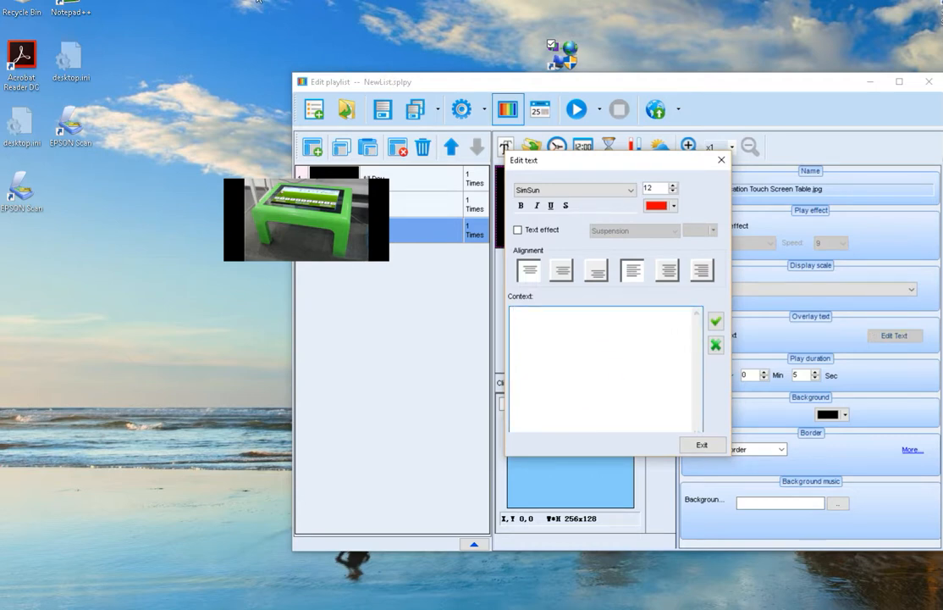
pyautogui.write('Develop teamwork with technology')
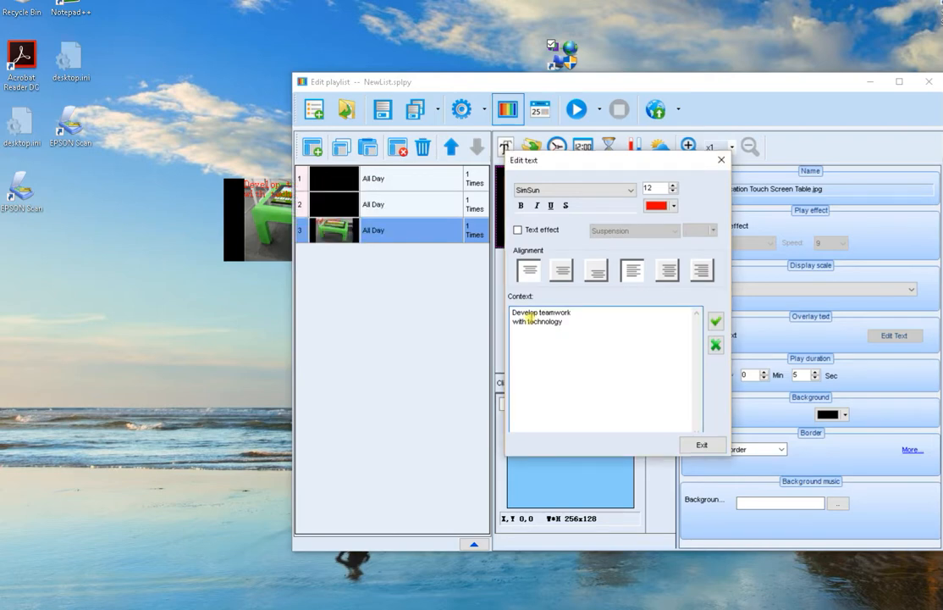
# - Format the overlay text as bold white and align it to the vertical middle of the image
pyautogui.click(657, 205)
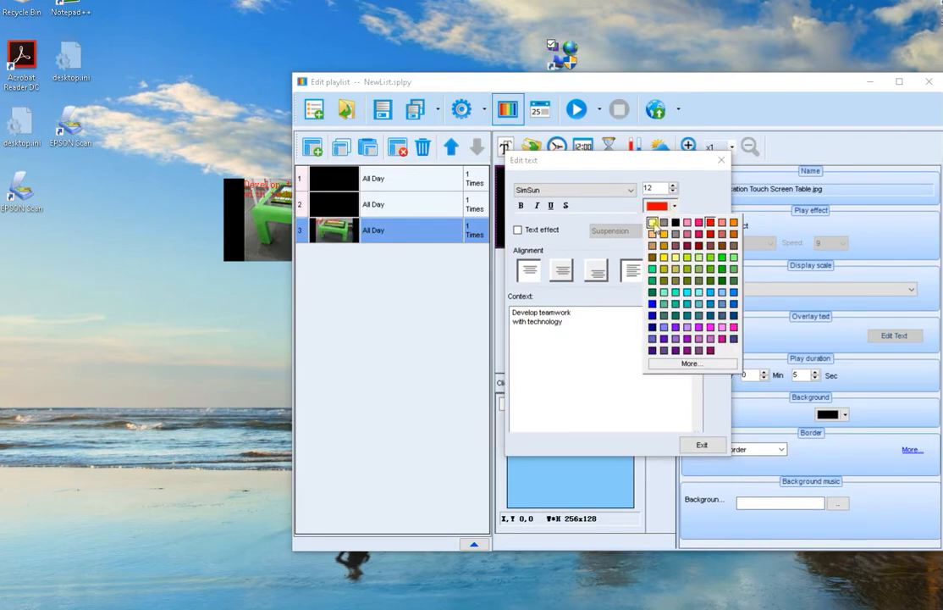
pyautogui.click(653, 223)
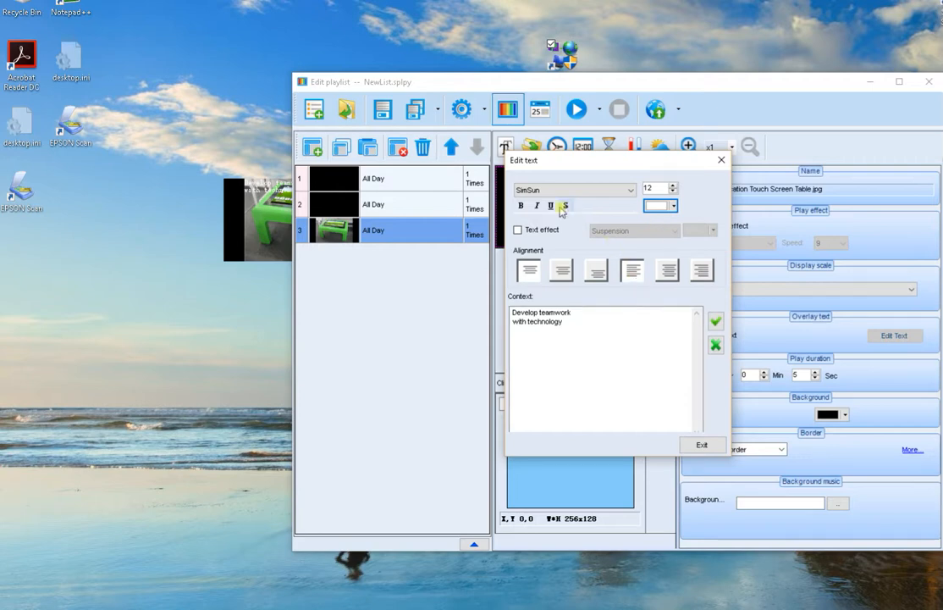
pyautogui.click(522, 205)
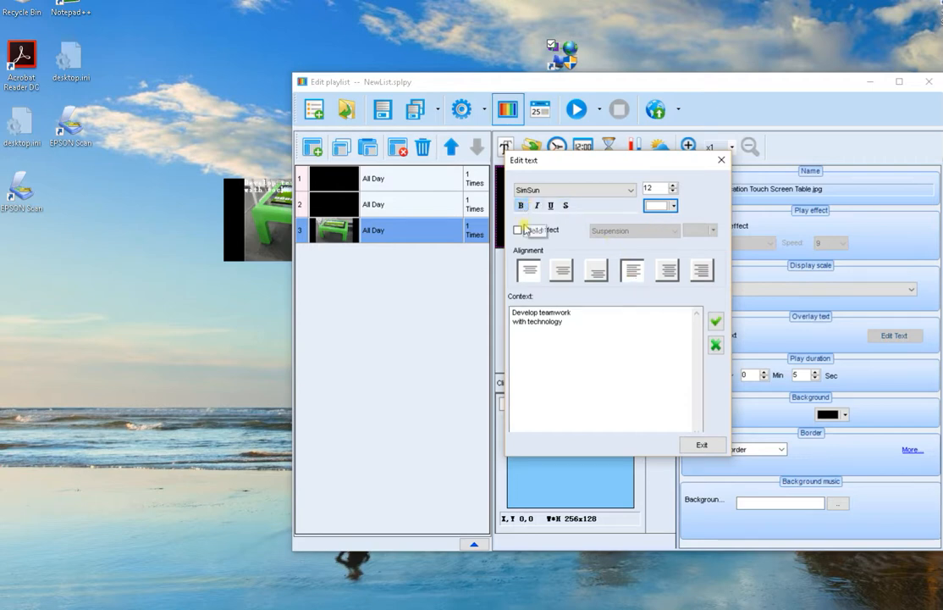
pyautogui.click(565, 277)
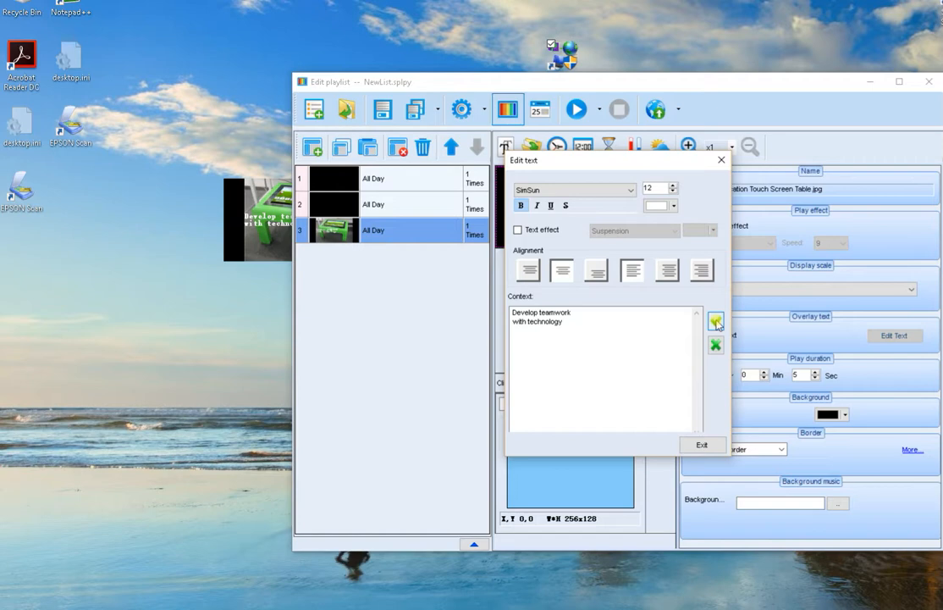
pyautogui.click(701, 445)
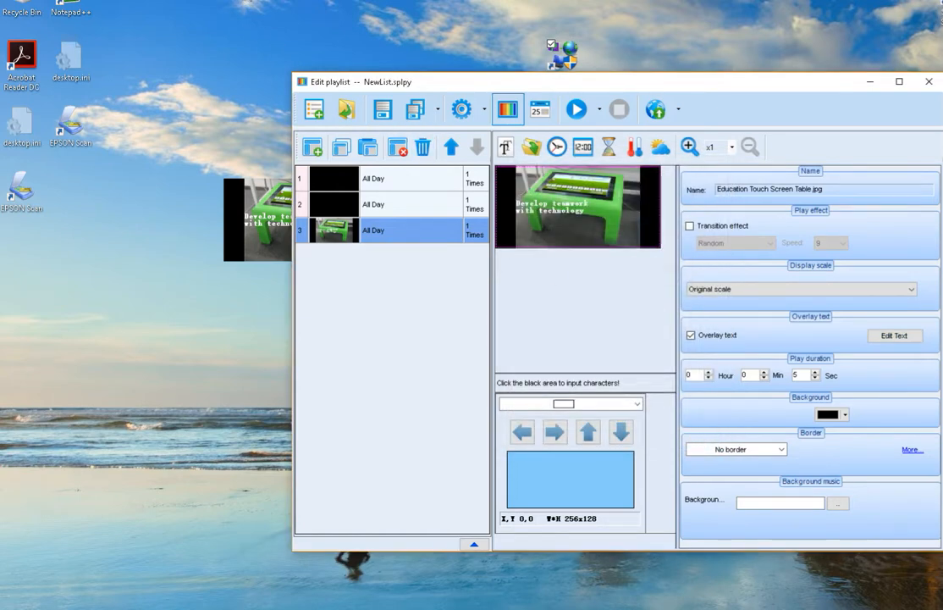
# - Move the touch table image up to second place and insert basketball gala day 256x171.jpg into the last playlist entry
pyautogui.click(451, 146)
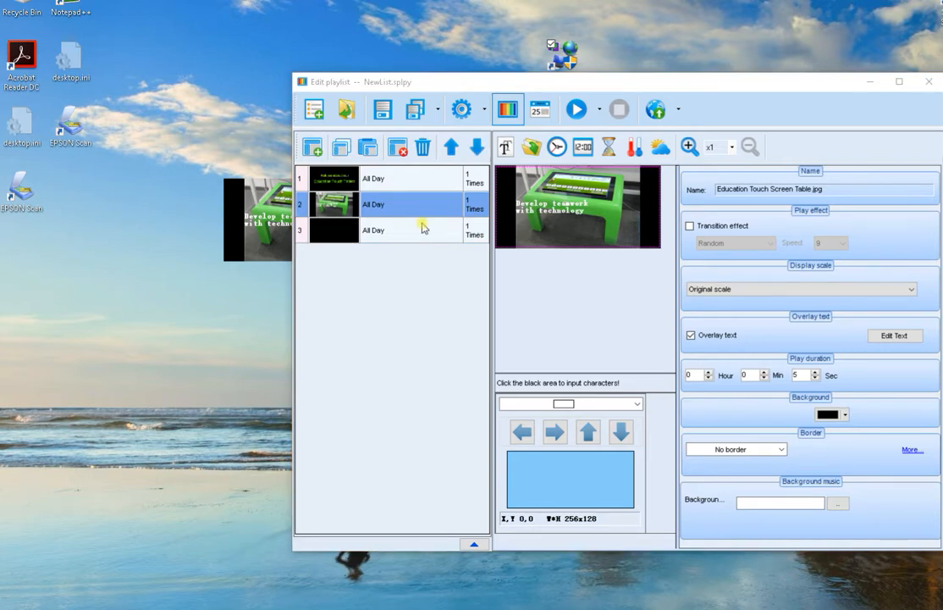
pyautogui.click(477, 148)
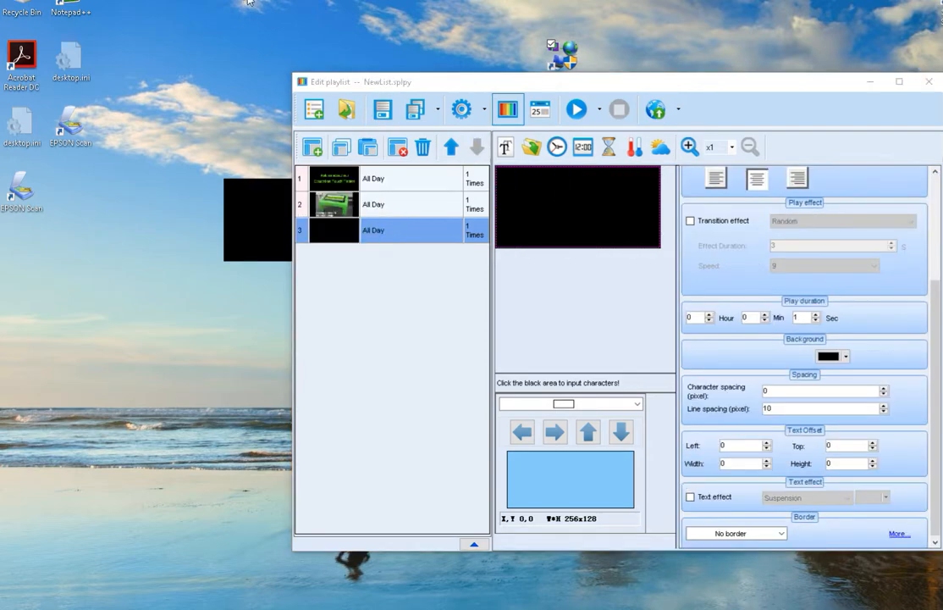
pyautogui.click(531, 147)
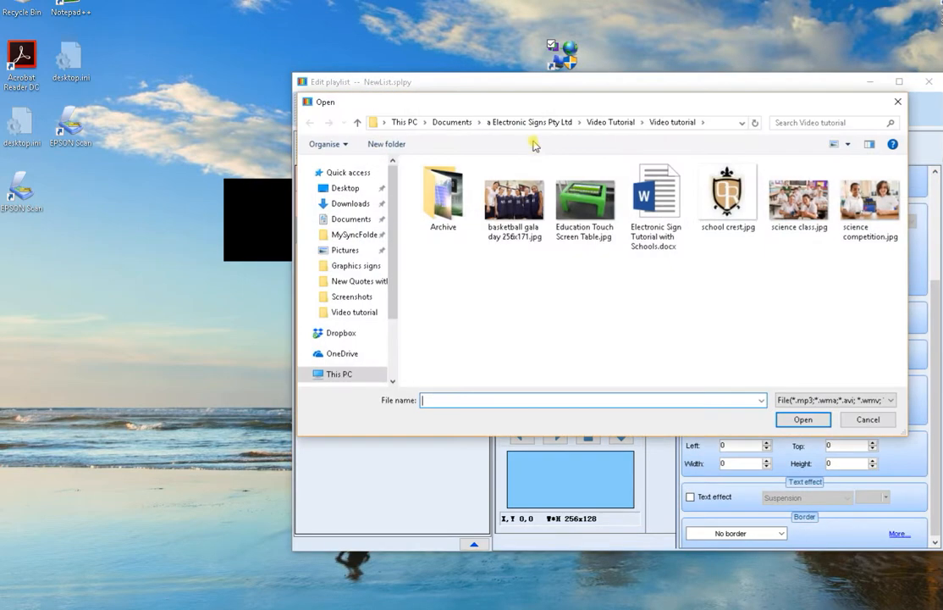
pyautogui.click(514, 195)
pyautogui.click(802, 419)
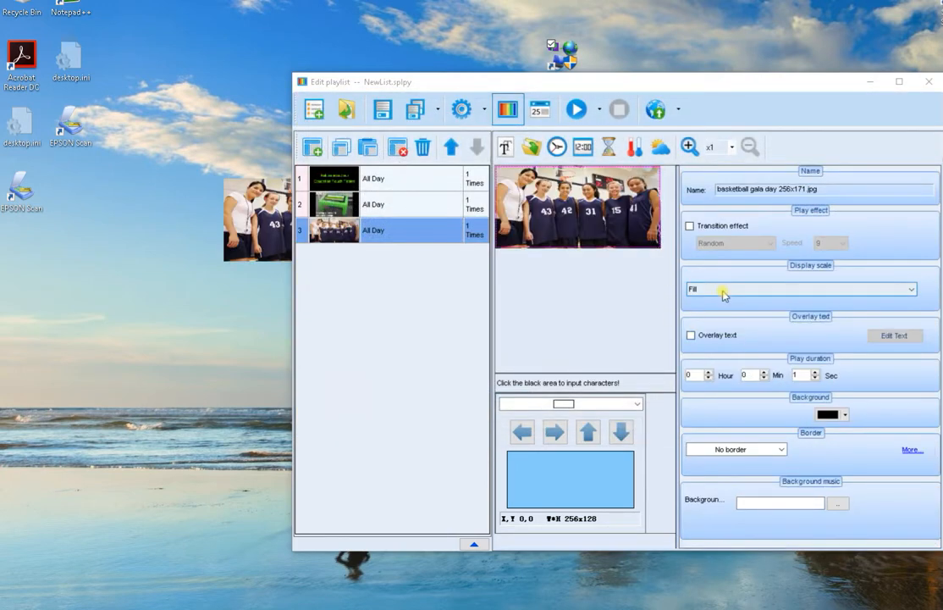
# - Set the display scale of the basketball gala day image to Original scale
pyautogui.click(801, 296)
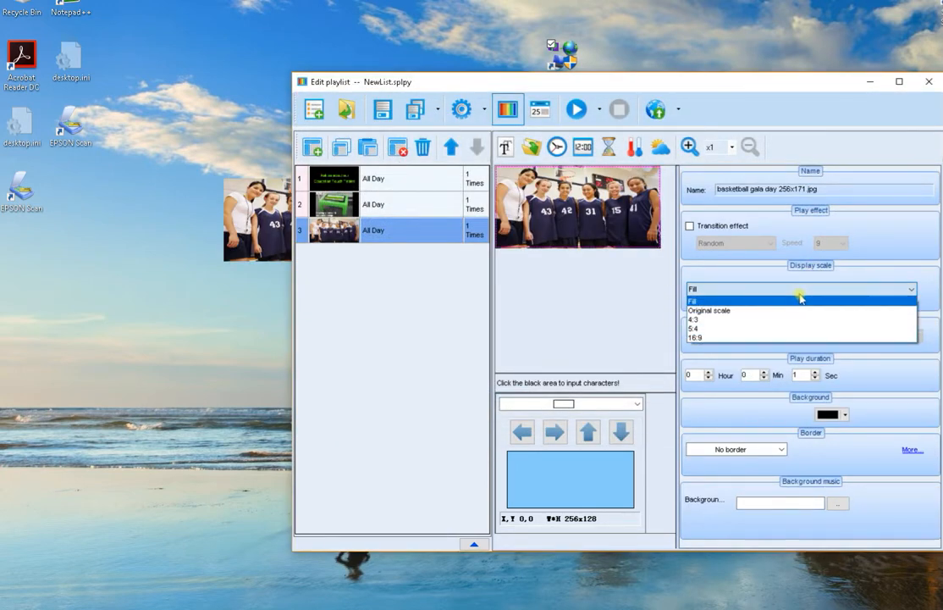
pyautogui.click(796, 310)
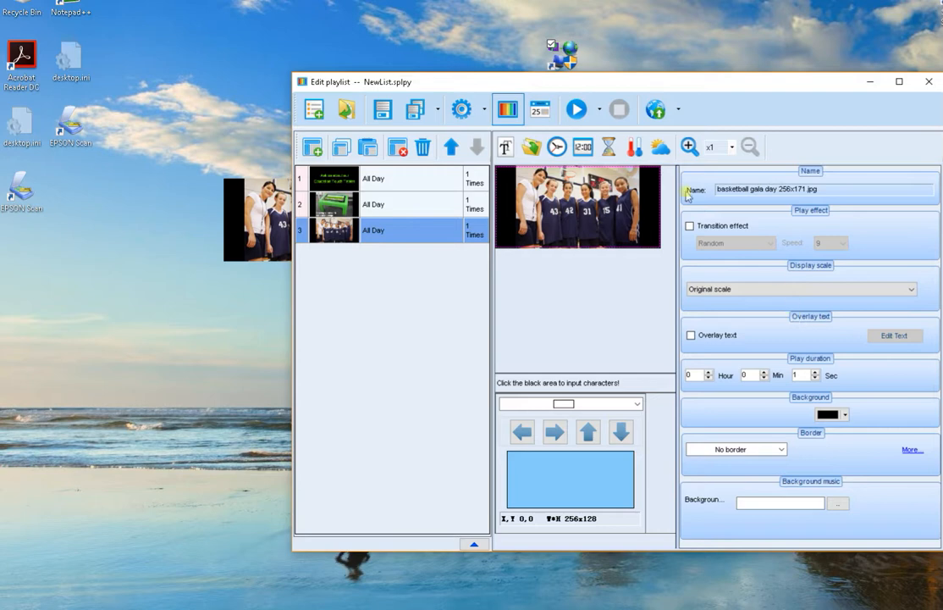
pyautogui.click(261, 17)
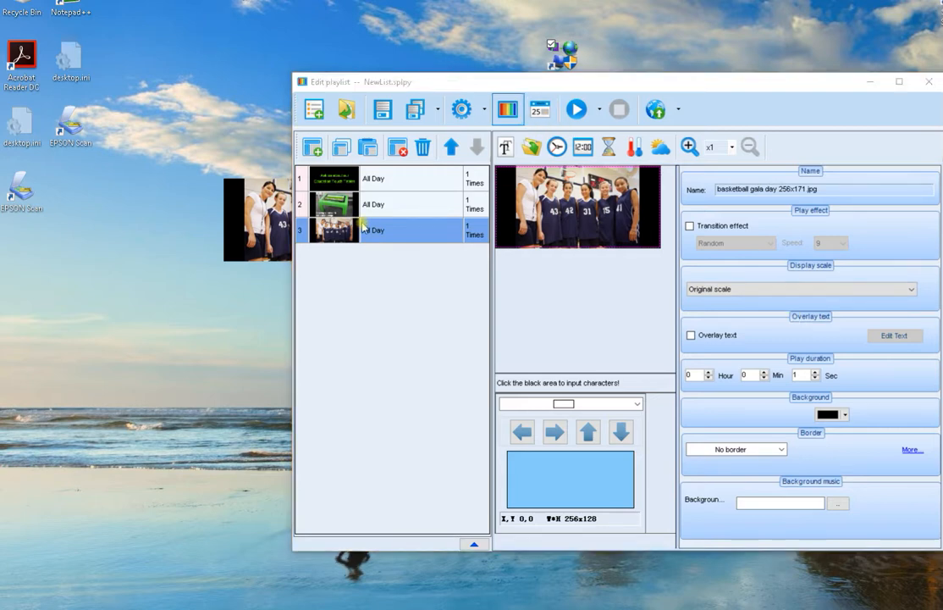
# - Preview the playlist and set the basketball image's play duration to 5 seconds
pyautogui.click(578, 113)
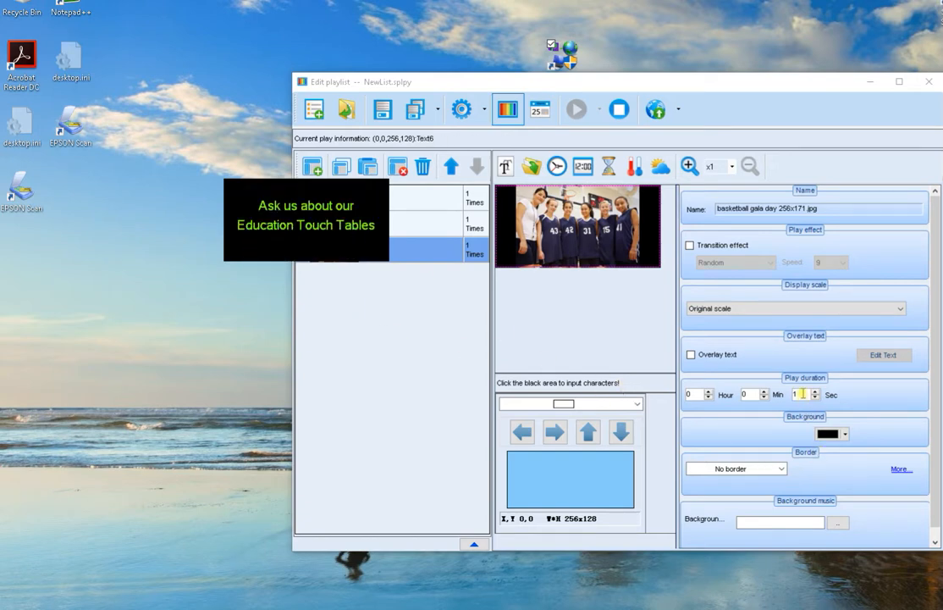
pyautogui.write('5')
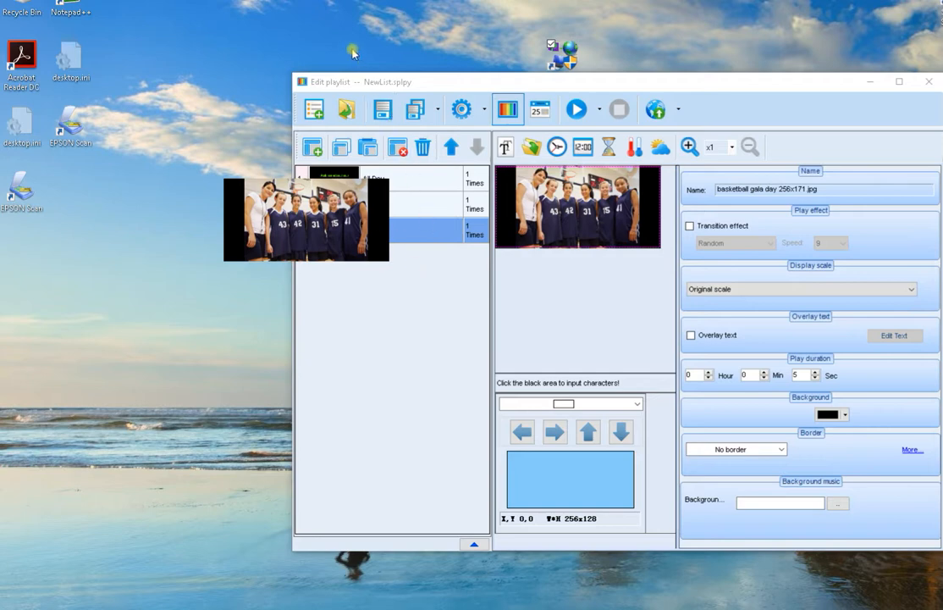
# - Remove the word "our" from the first line of the green text message and preview the playlist
pyautogui.click(421, 184)
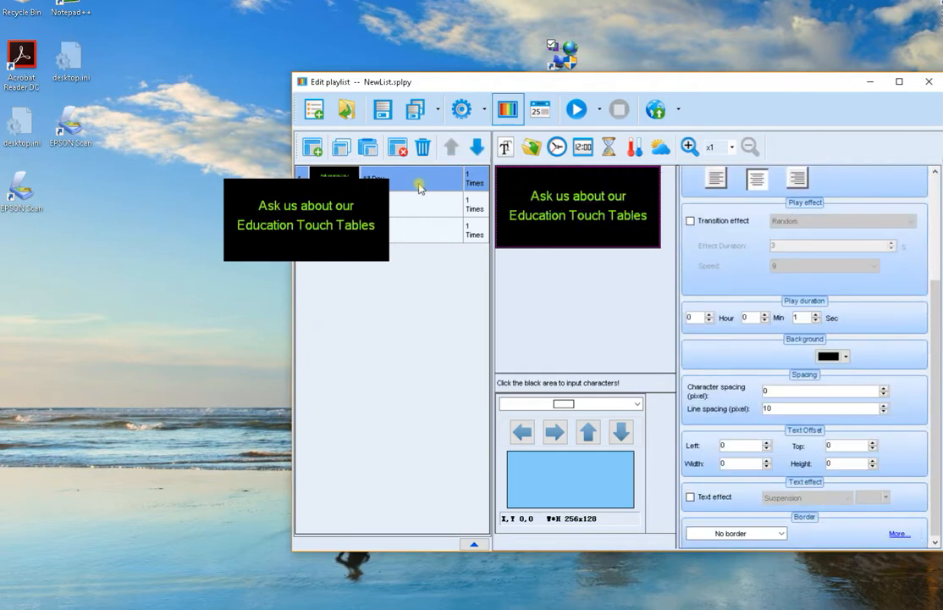
pyautogui.click(573, 194)
pyautogui.click(245, 1)
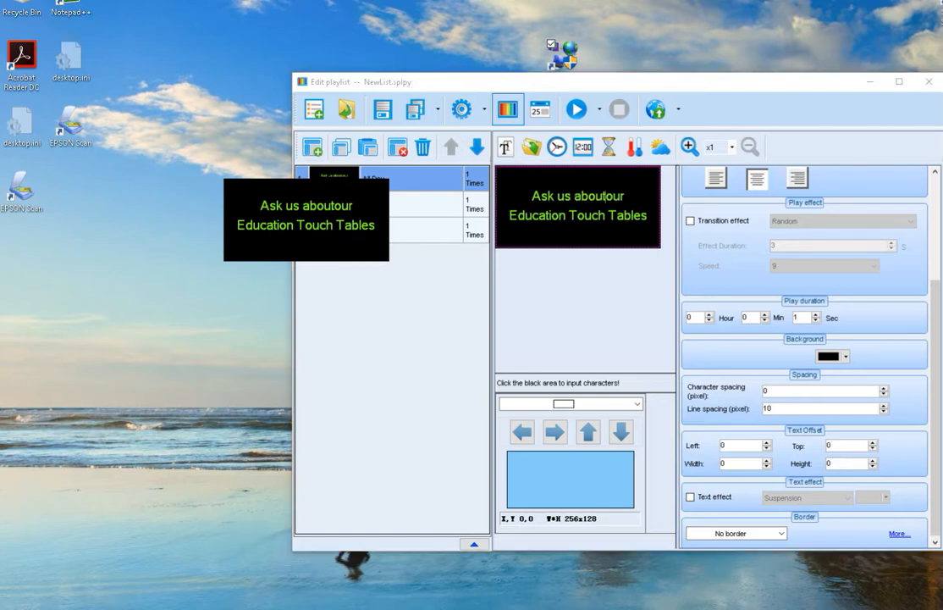
pyautogui.press('BackSpace')
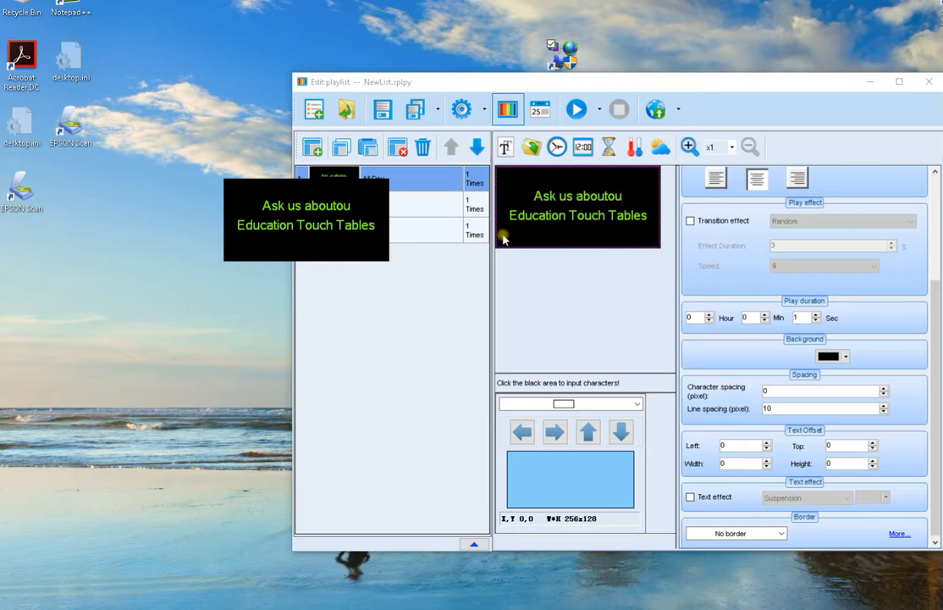
pyautogui.press('BackSpace')
pyautogui.press('BackSpace')
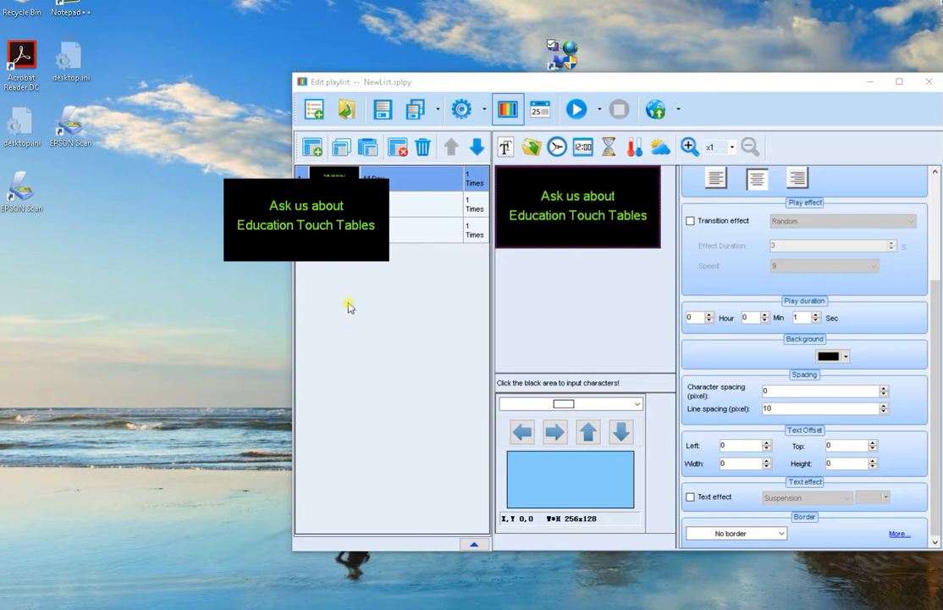
pyautogui.click(577, 109)
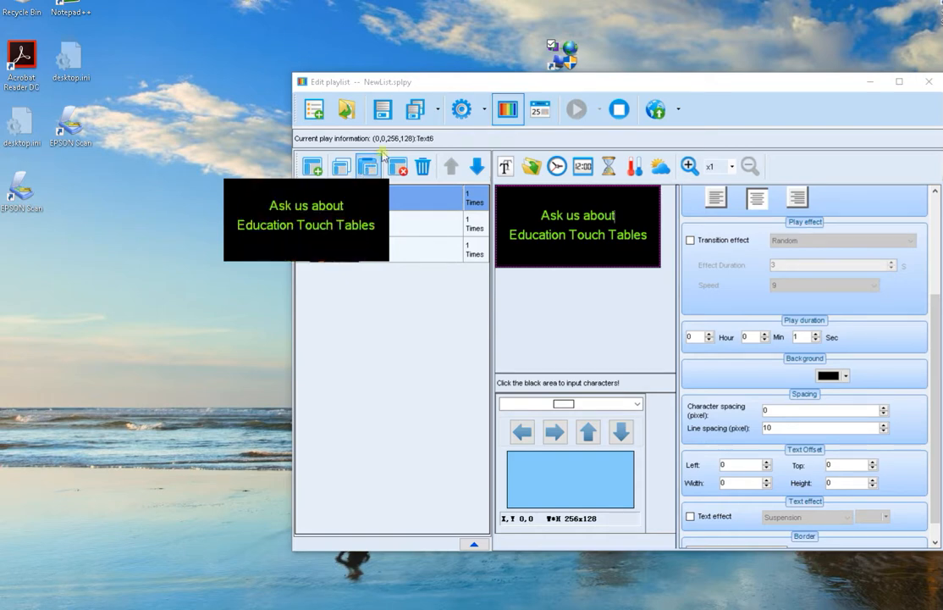
# - Save the playlist under the name Test 1
pyautogui.click(385, 109)
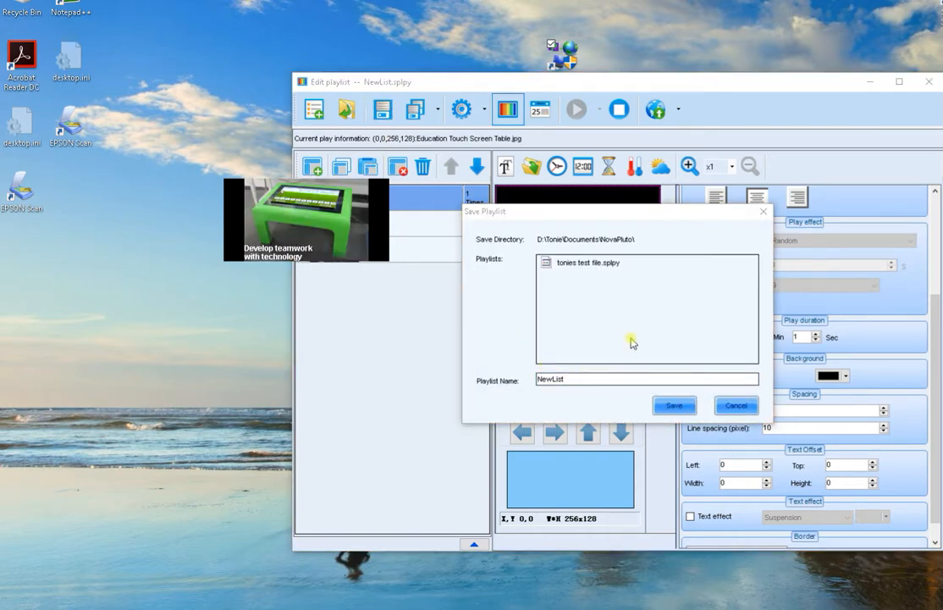
pyautogui.moveTo(573, 379); pyautogui.dragTo(522, 378)
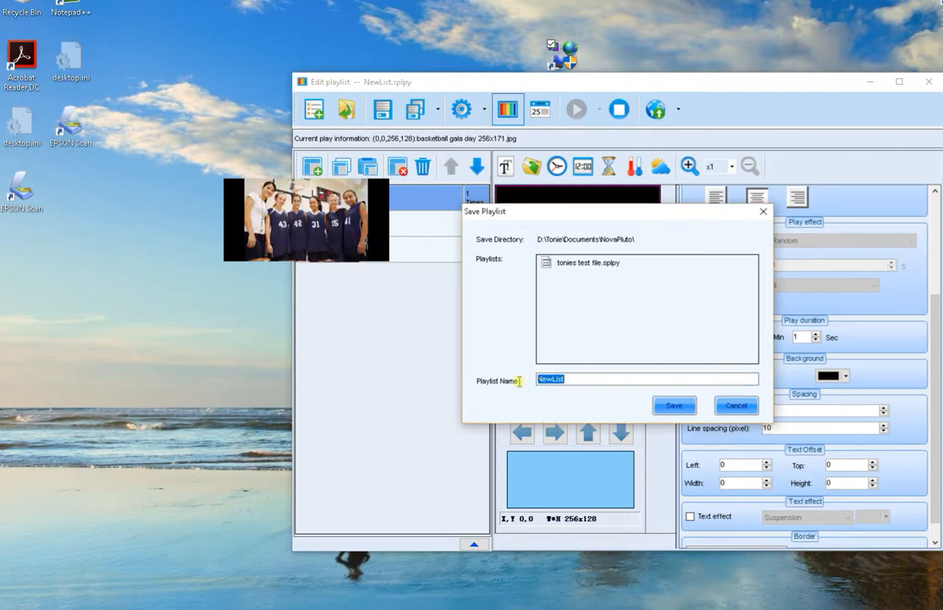
pyautogui.write('Test ')
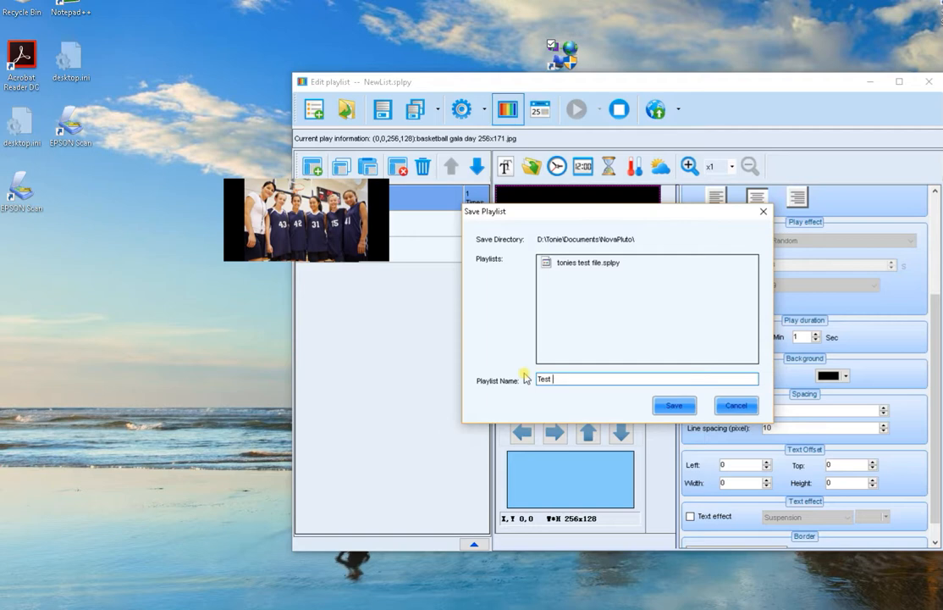
pyautogui.write('1')
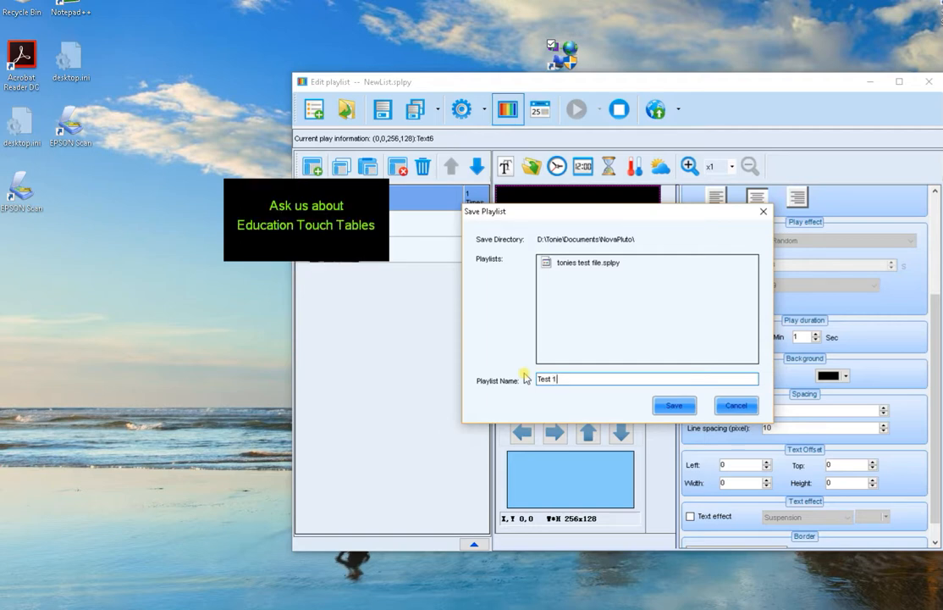
pyautogui.click(675, 405)
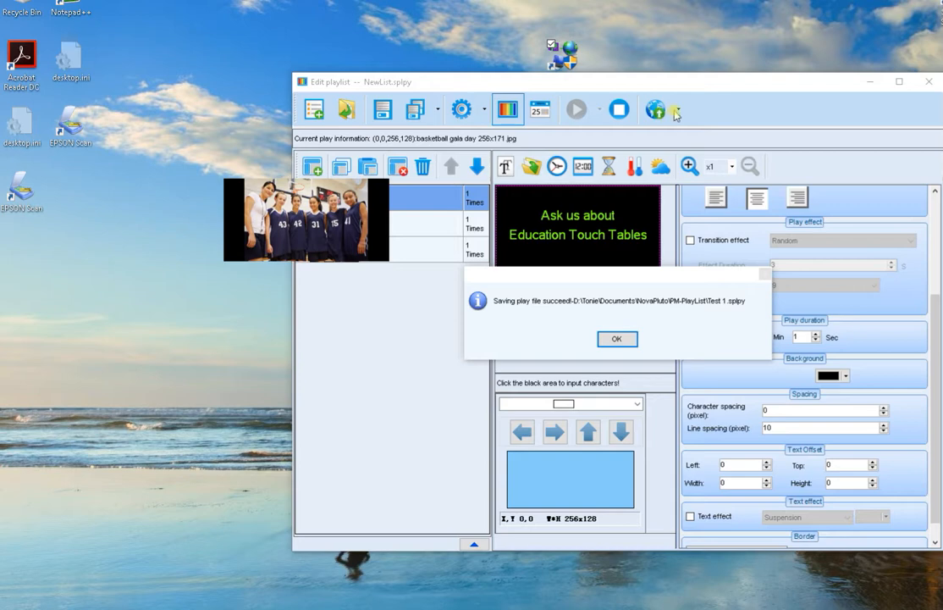
pyautogui.press('Return')
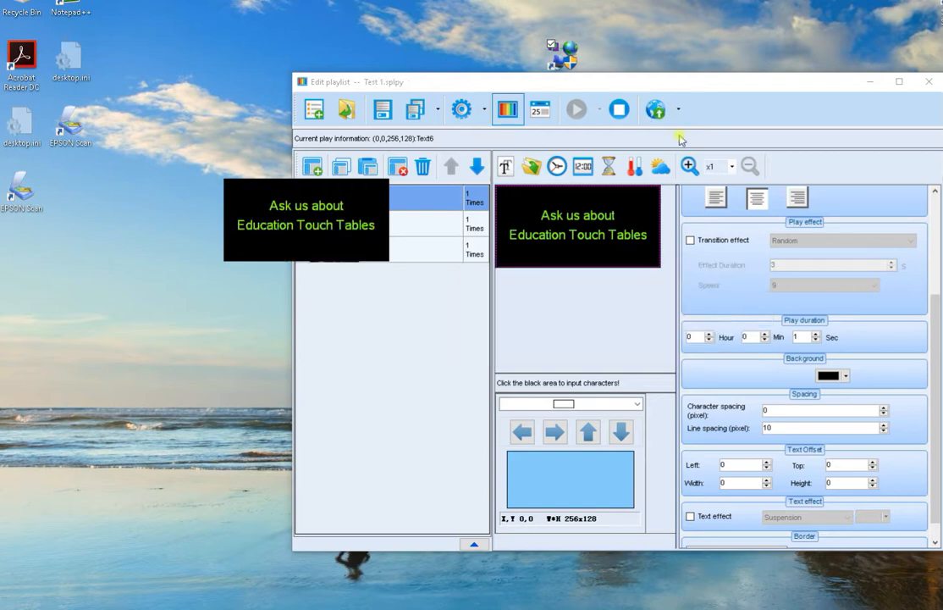
# - Maximise the playlist editor window and magnify the text message to x5 to inspect its pixels
pyautogui.click(657, 110)
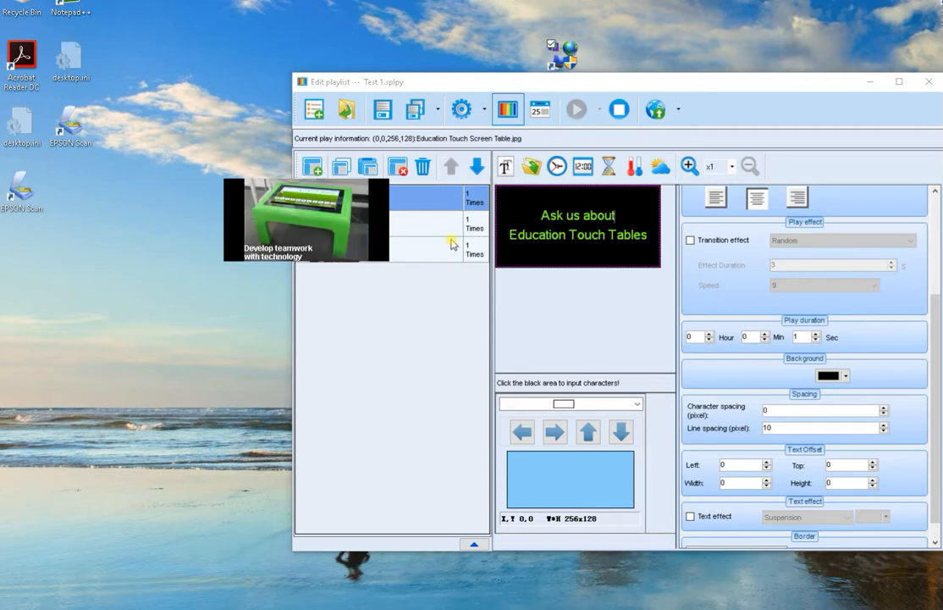
pyautogui.click(689, 168)
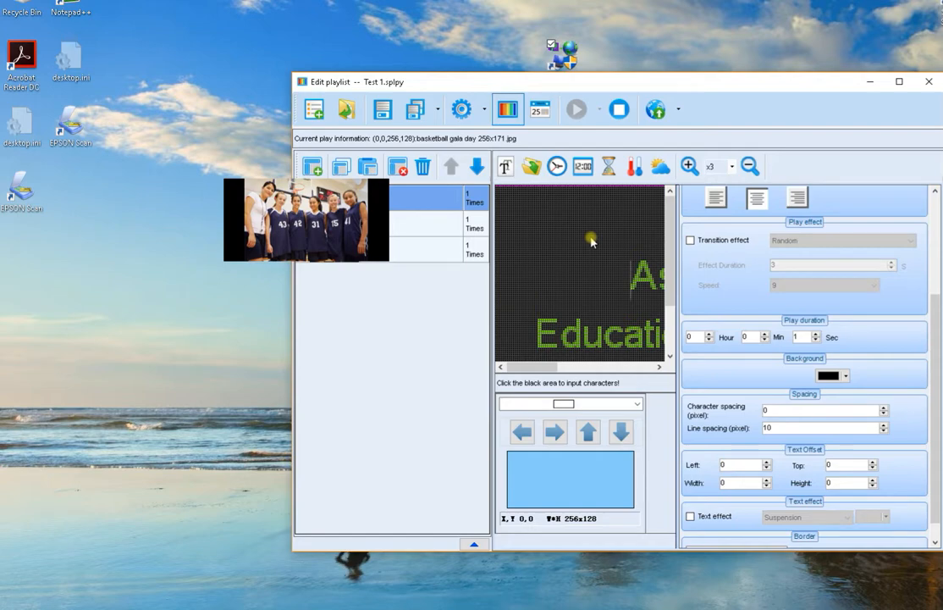
pyautogui.click(899, 82)
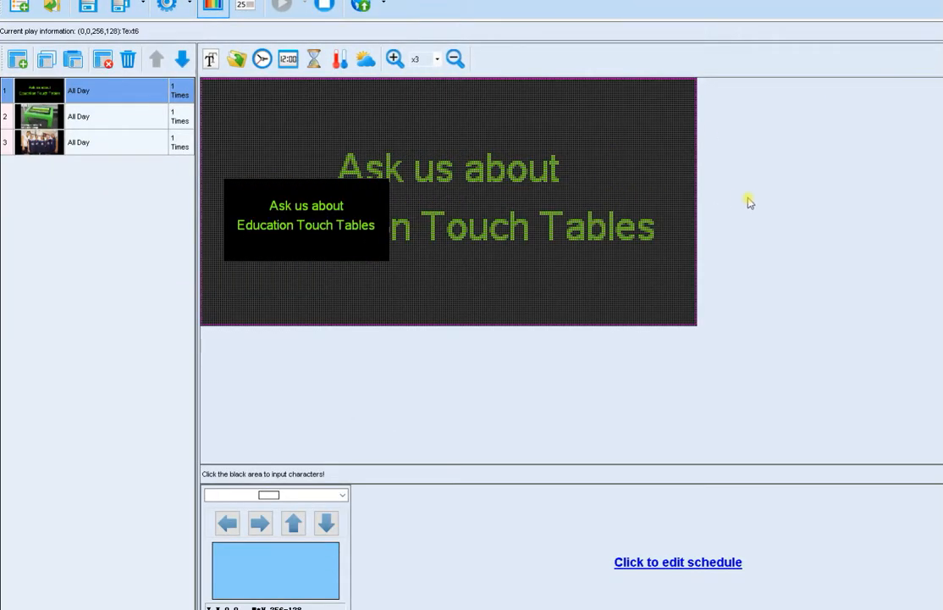
pyautogui.click(395, 59)
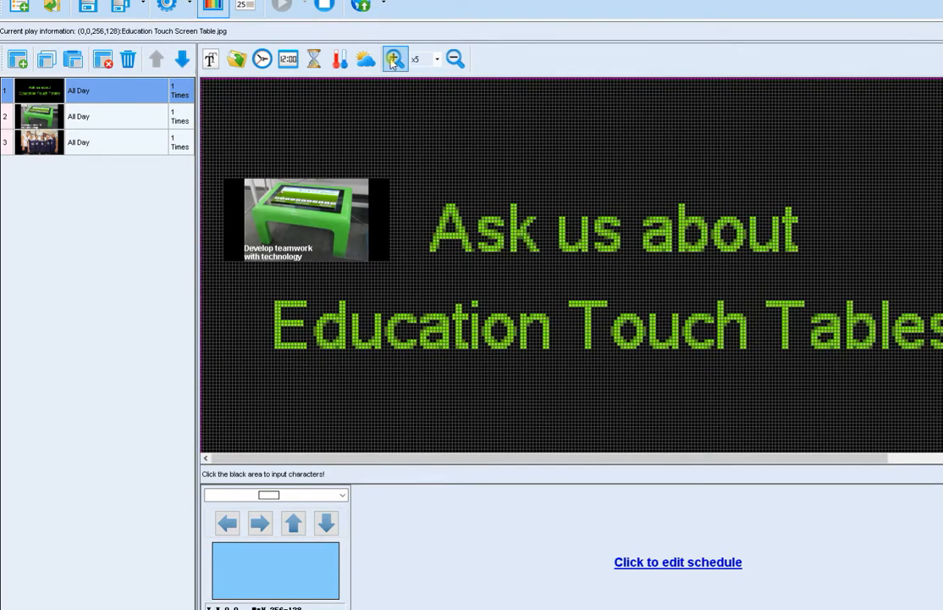